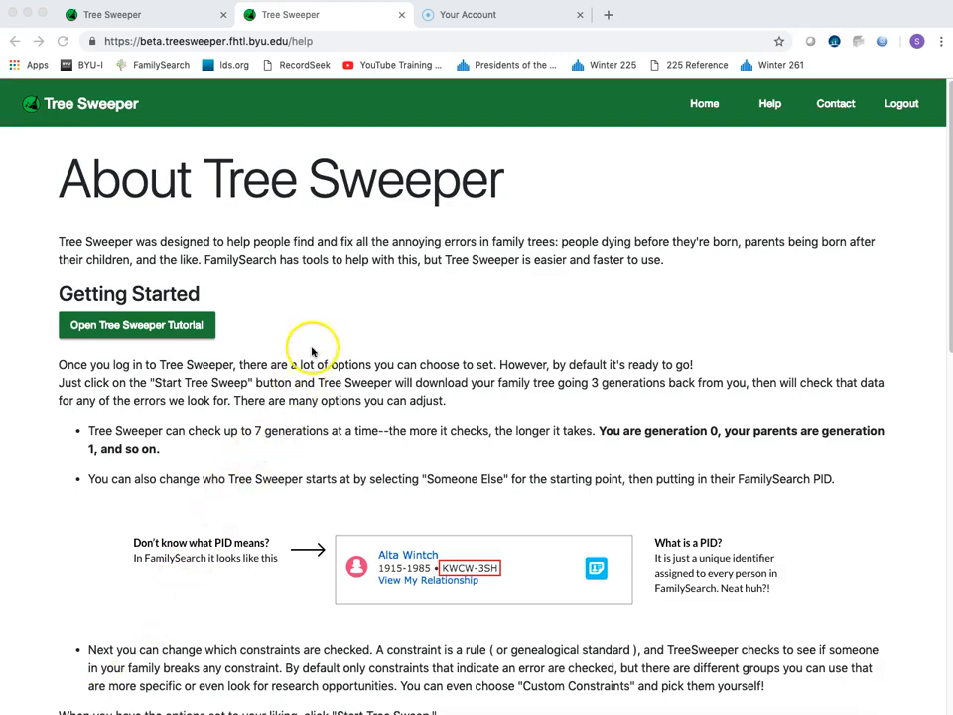
- Read the About Tree Sweeper help page, covering getting started, managing results and the four types of result flags
{"action": "scroll", "coordinate": [347, 321], "scroll_direction": "down", "scroll_amount": 5}
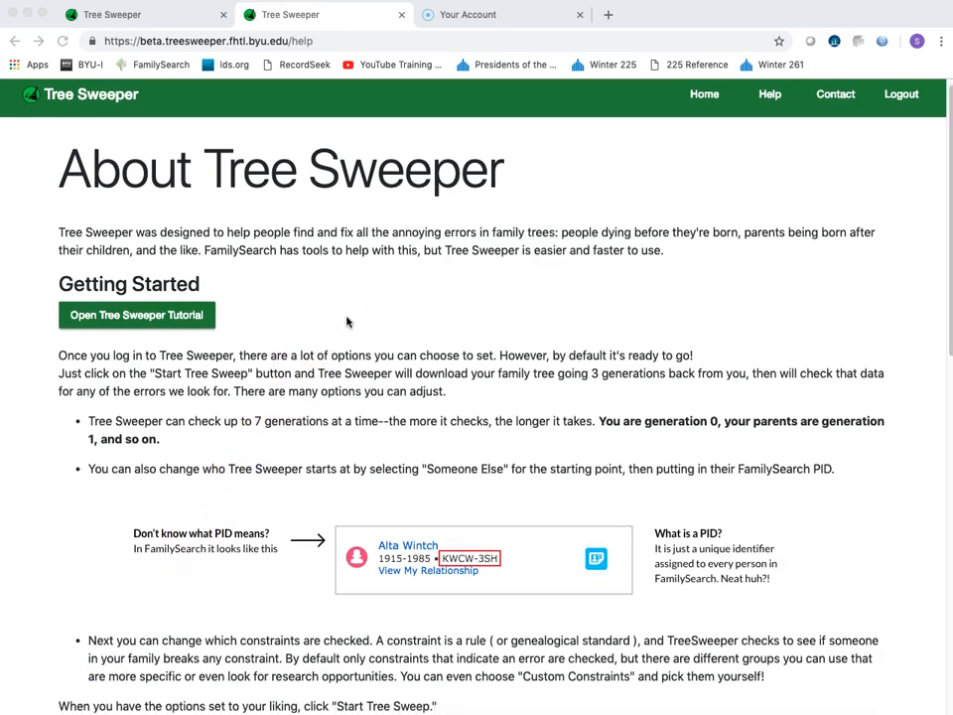
{"action": "scroll", "coordinate": [348, 321], "scroll_direction": "down", "scroll_amount": 4}
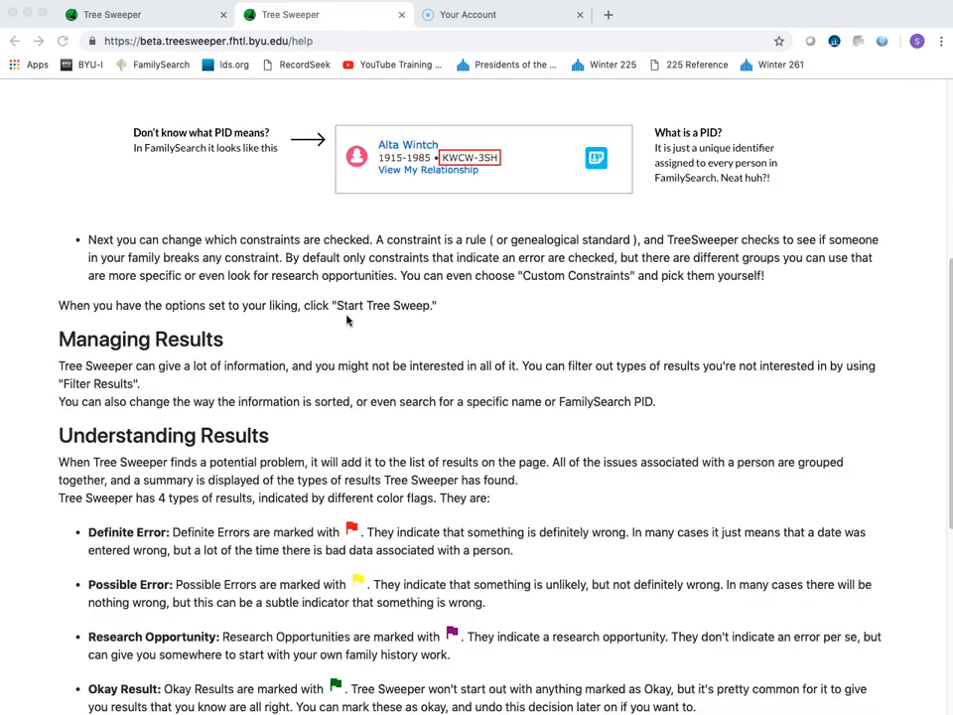
{"action": "scroll", "coordinate": [347, 320], "scroll_direction": "down", "scroll_amount": 2}
{"action": "scroll", "coordinate": [347, 318], "scroll_direction": "down", "scroll_amount": 2}
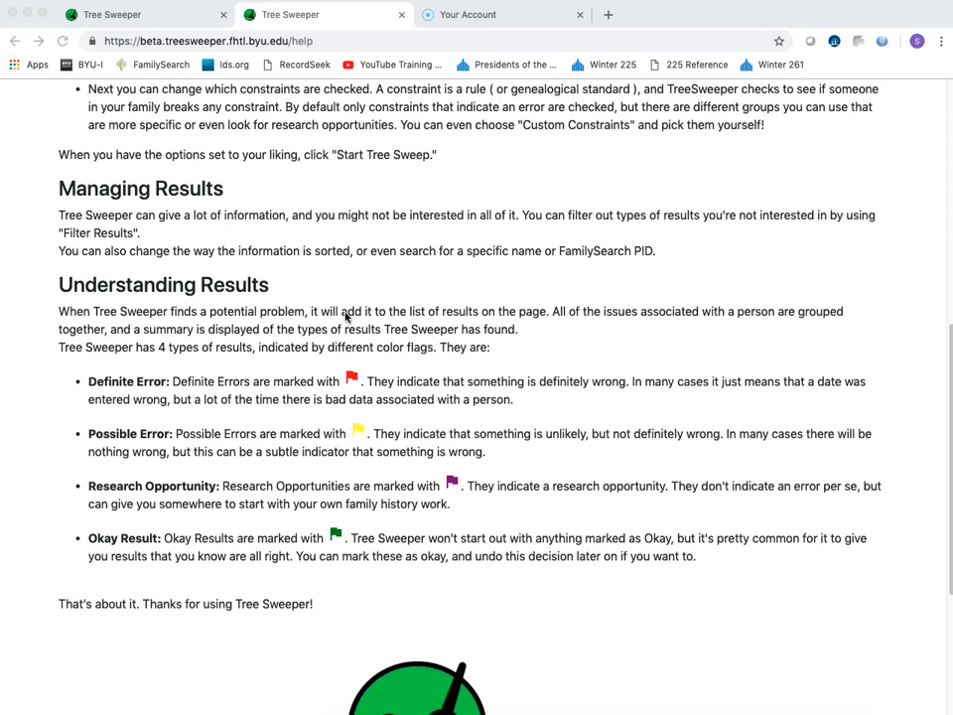
{"action": "scroll", "coordinate": [345, 315], "scroll_direction": "down", "scroll_amount": 1}
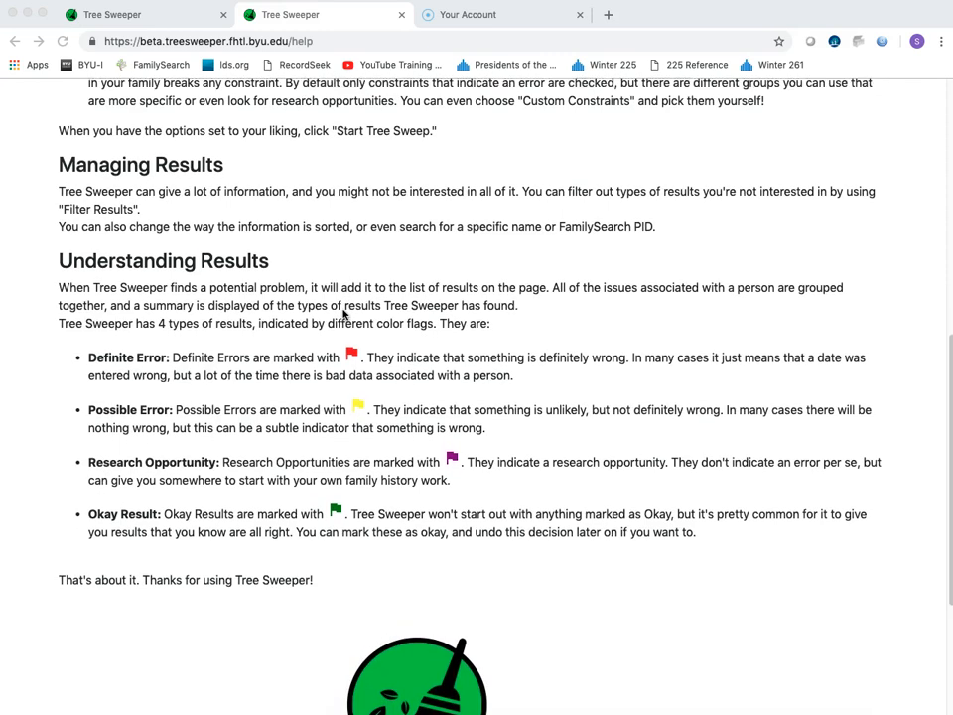
{"action": "scroll", "coordinate": [344, 314], "scroll_direction": "up", "scroll_amount": 2}
{"action": "scroll", "coordinate": [343, 315], "scroll_direction": "up", "scroll_amount": 5}
{"action": "left_click", "coordinate": [289, 145]}
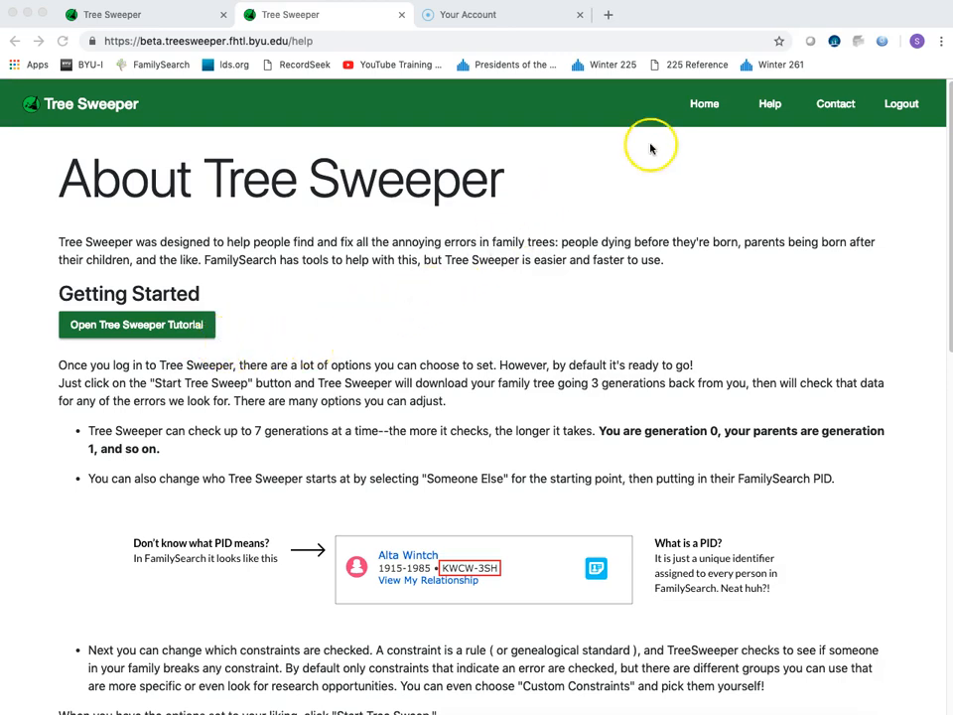
- Switch to the Tree Sweeper results and review the last sweep's list of people and their colored flags
{"action": "left_click", "coordinate": [130, 16]}
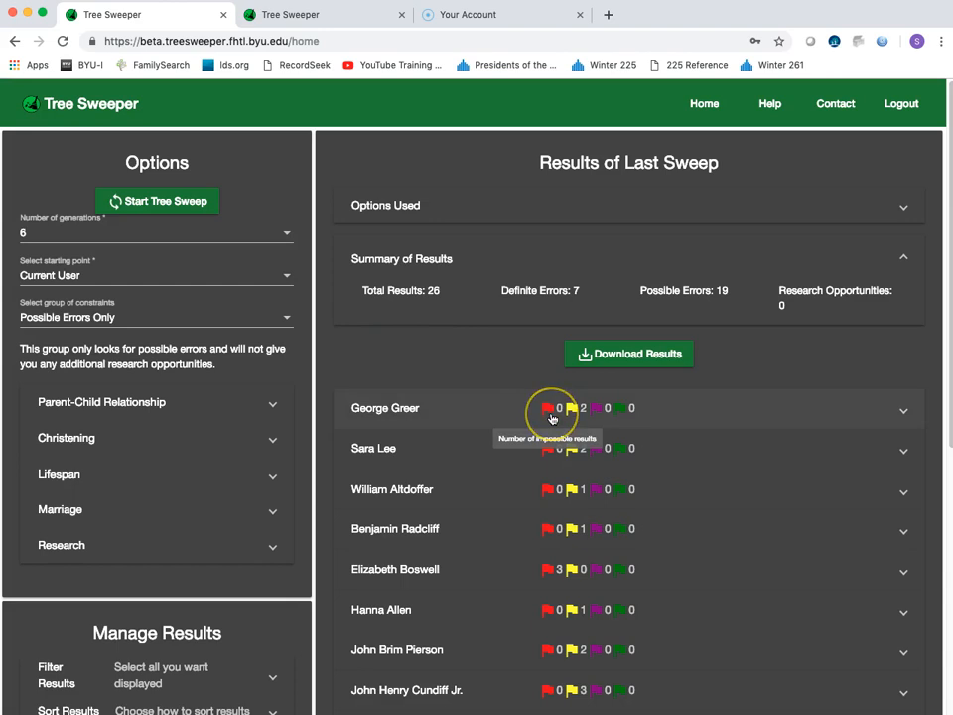
{"action": "scroll", "coordinate": [552, 418], "scroll_direction": "down", "scroll_amount": 5}
{"action": "scroll", "coordinate": [552, 417], "scroll_direction": "up", "scroll_amount": 5}
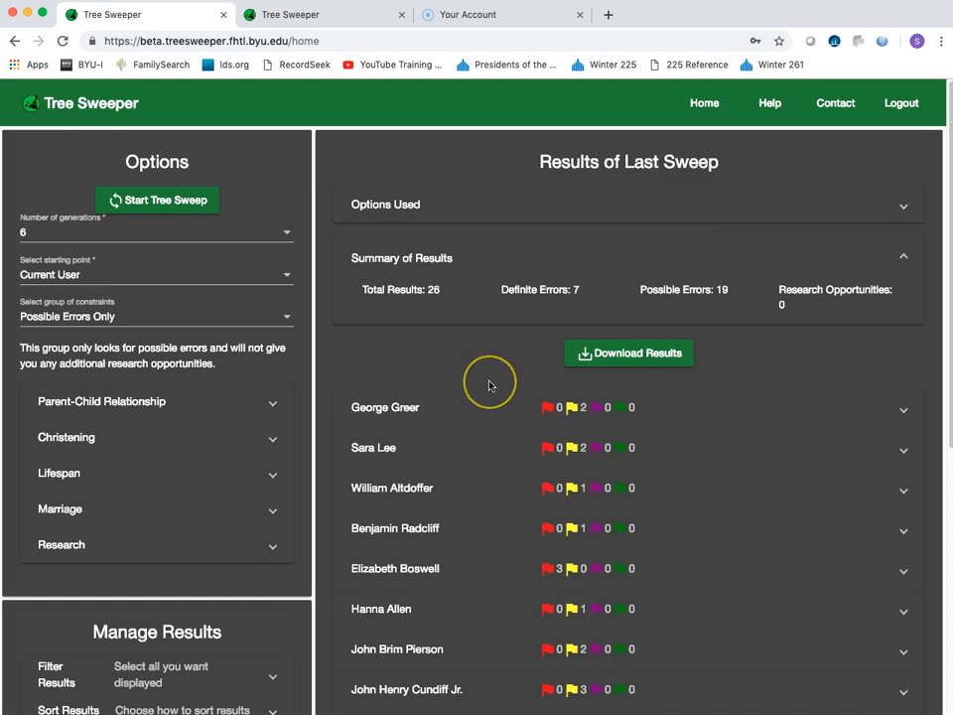
{"action": "scroll", "coordinate": [489, 385], "scroll_direction": "down", "scroll_amount": 2}
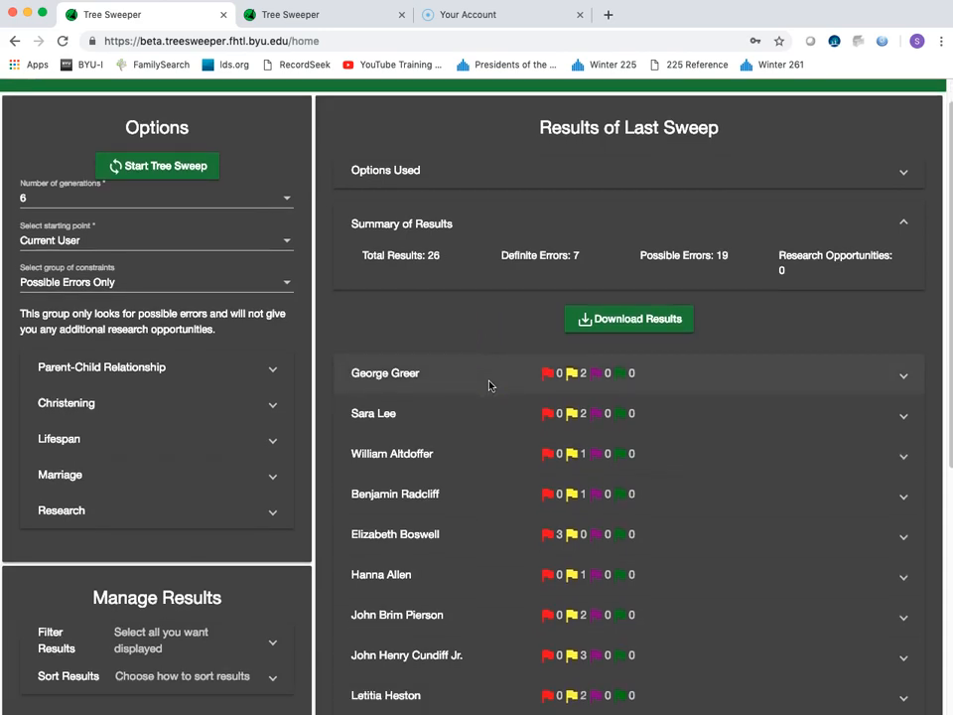
{"action": "mouse_move", "coordinate": [554, 378]}
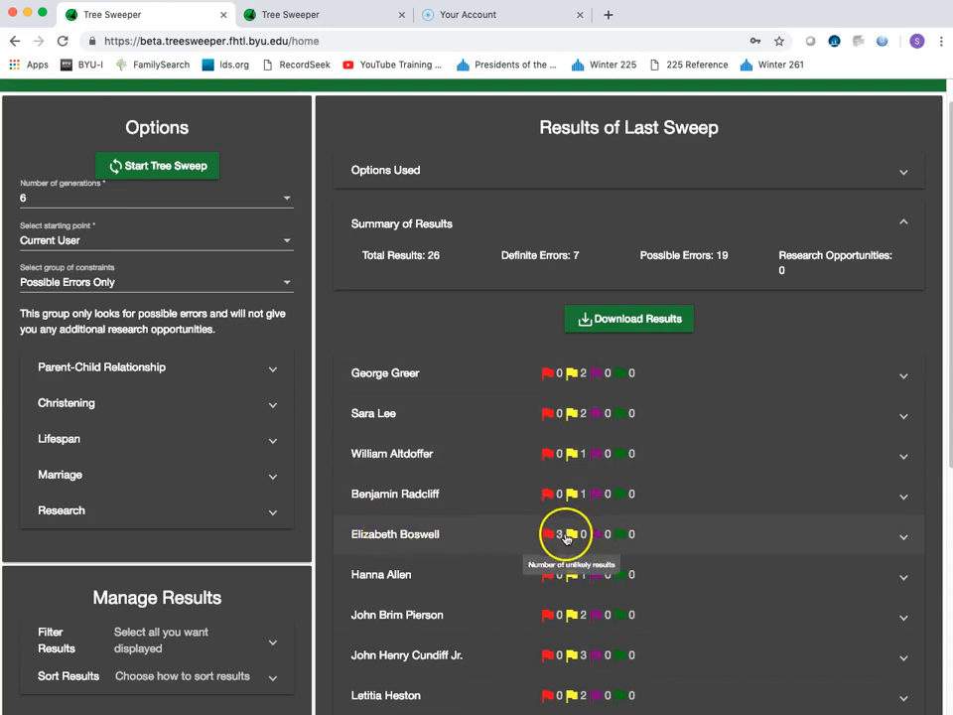
- Expand the sweep result with three definite errors and open that person's record on FamilySearch
{"action": "left_click", "coordinate": [381, 540]}
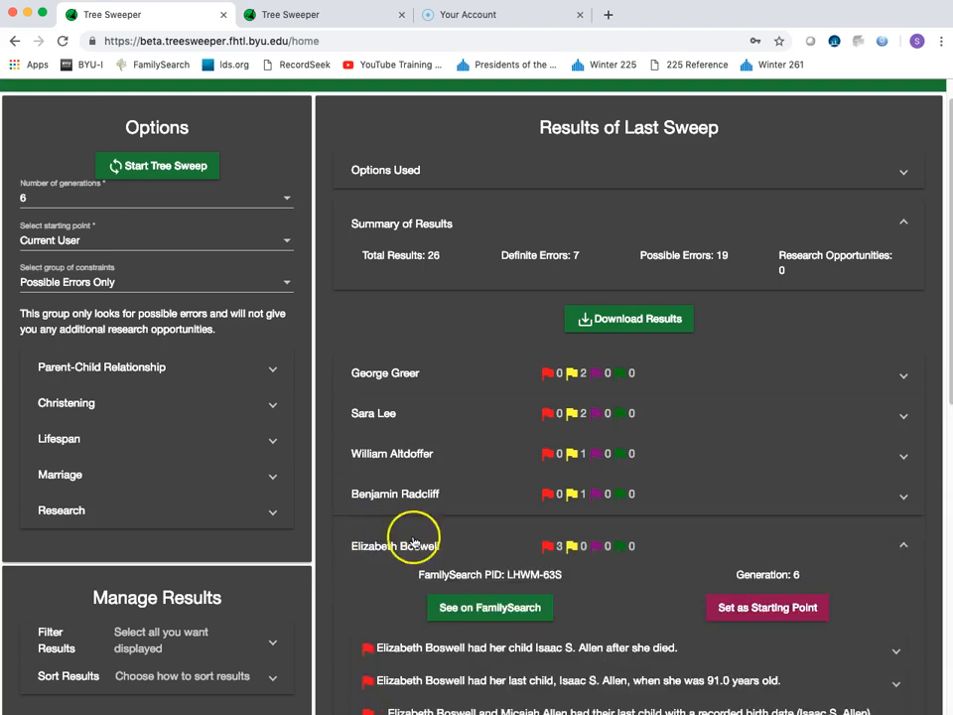
{"action": "scroll", "coordinate": [597, 567], "scroll_direction": "down", "scroll_amount": 3}
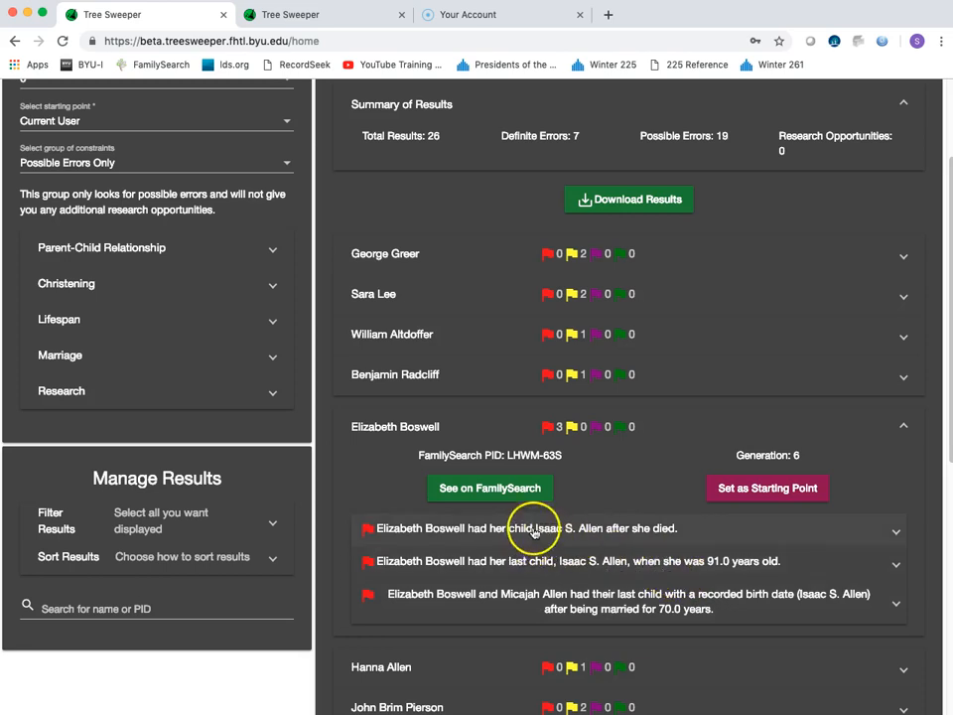
{"action": "left_click", "coordinate": [480, 488]}
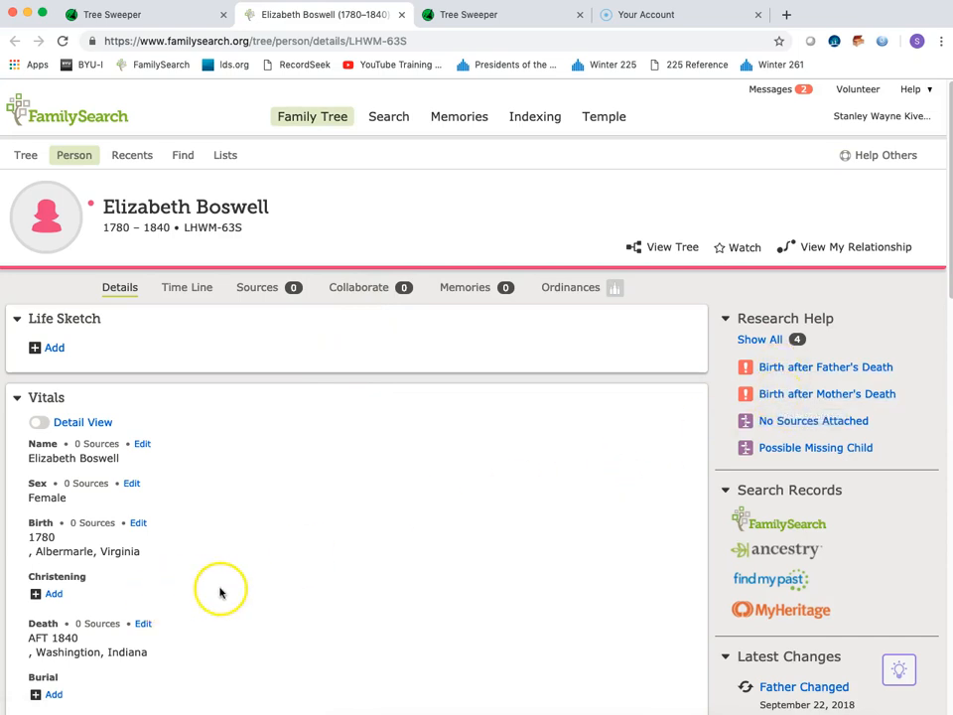
- Examine the ancestor's spouse and the full list of children under Family Members, down to the last child
{"action": "scroll", "coordinate": [220, 593], "scroll_direction": "down", "scroll_amount": 5}
{"action": "scroll", "coordinate": [220, 593], "scroll_direction": "down", "scroll_amount": 3}
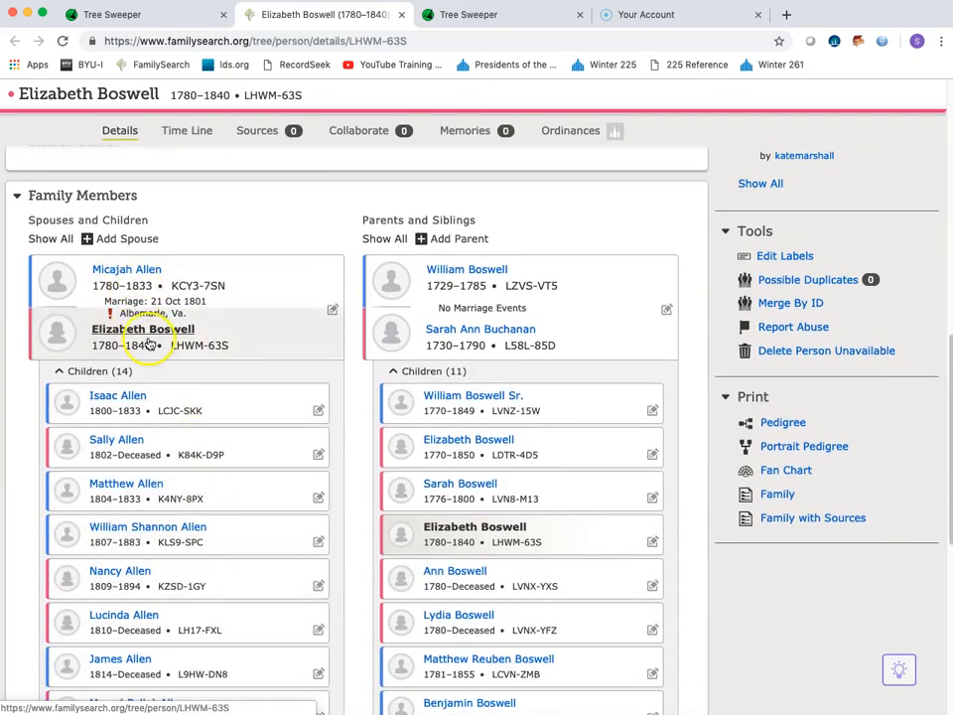
{"action": "scroll", "coordinate": [154, 415], "scroll_direction": "down", "scroll_amount": 1}
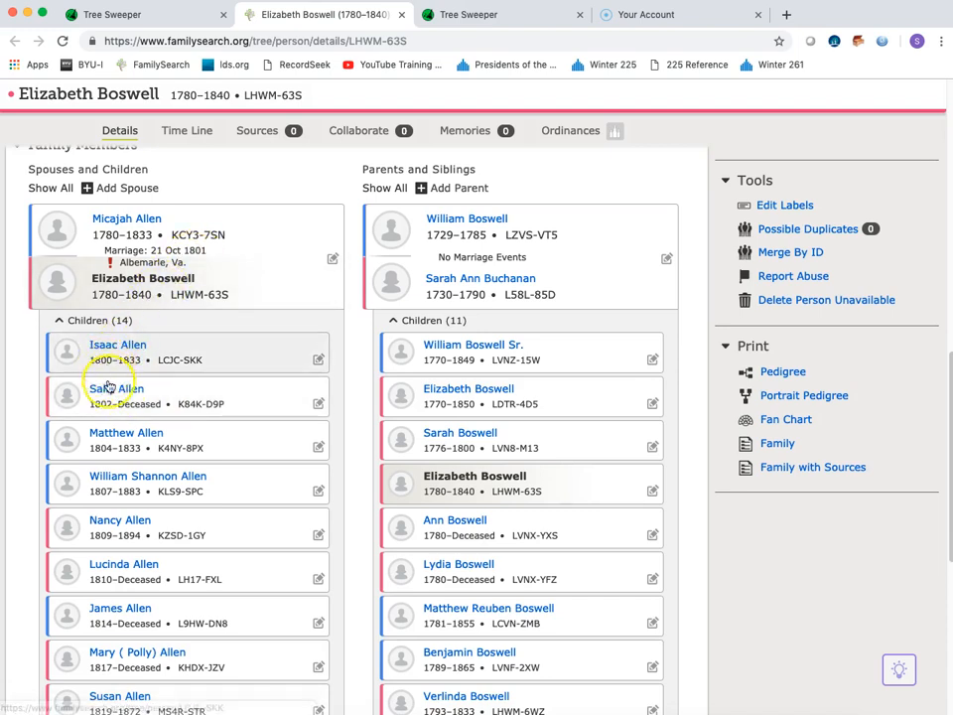
{"action": "scroll", "coordinate": [107, 413], "scroll_direction": "down", "scroll_amount": 1}
{"action": "scroll", "coordinate": [107, 413], "scroll_direction": "down", "scroll_amount": 3}
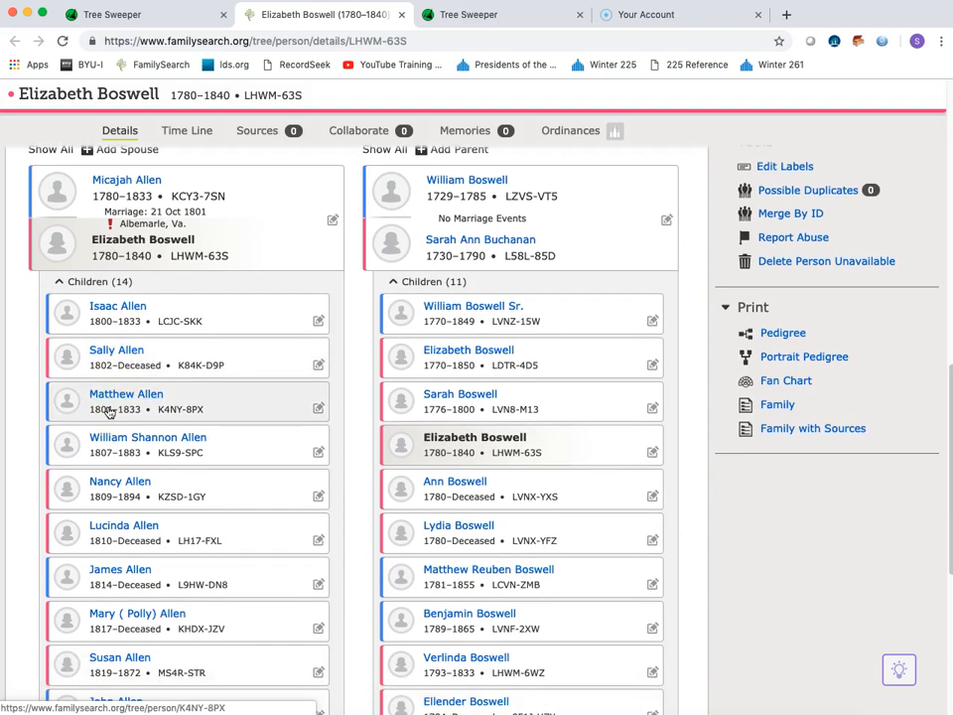
{"action": "scroll", "coordinate": [109, 413], "scroll_direction": "down", "scroll_amount": 3}
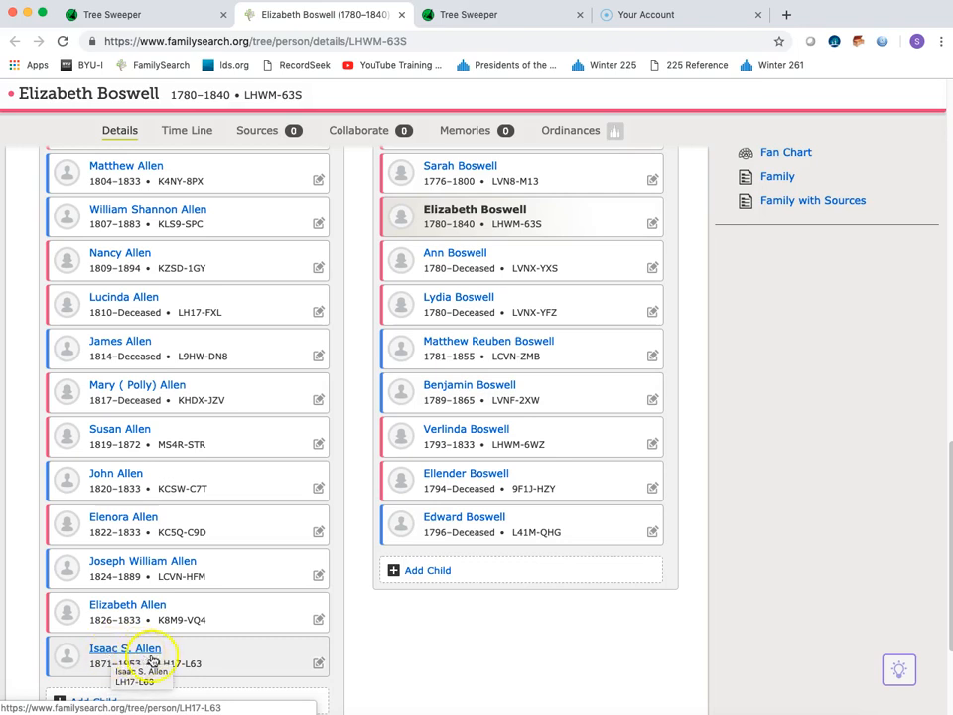
- Compare the last child's lifespan with the parents' dates, the siblings' dates and the mother's vitals
{"action": "scroll", "coordinate": [194, 659], "scroll_direction": "up", "scroll_amount": 5}
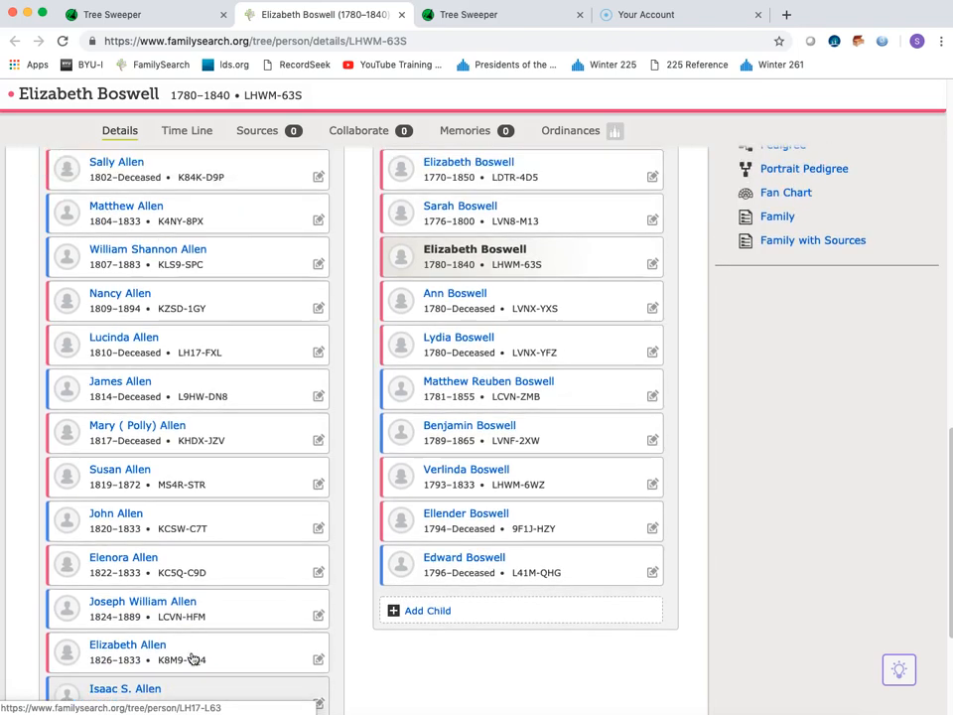
{"action": "scroll", "coordinate": [194, 658], "scroll_direction": "up", "scroll_amount": 1}
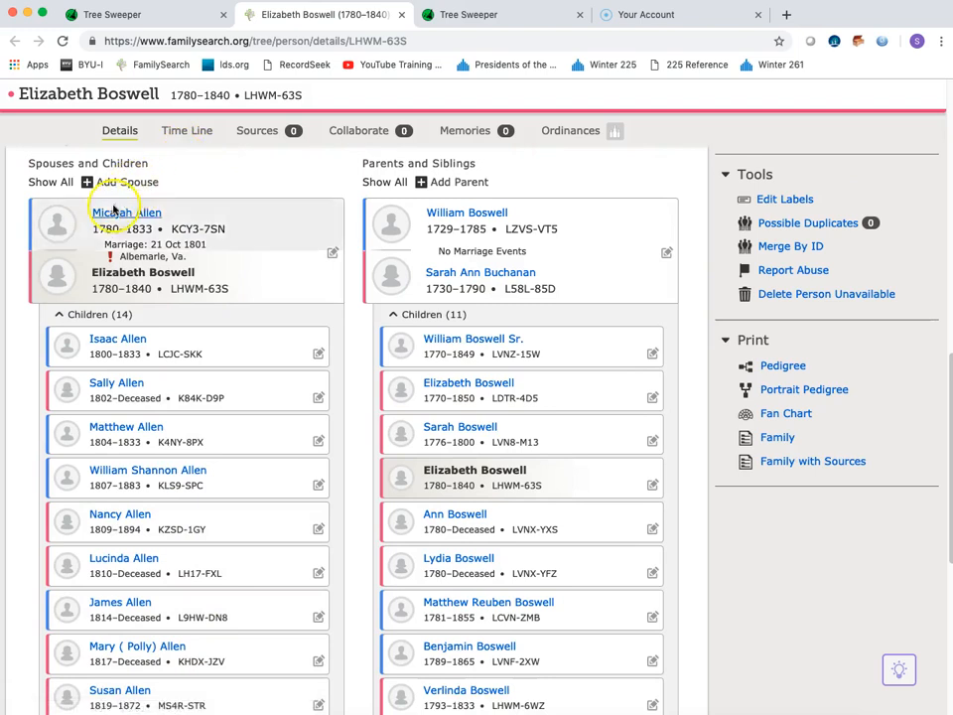
{"action": "scroll", "coordinate": [204, 395], "scroll_direction": "down", "scroll_amount": 5}
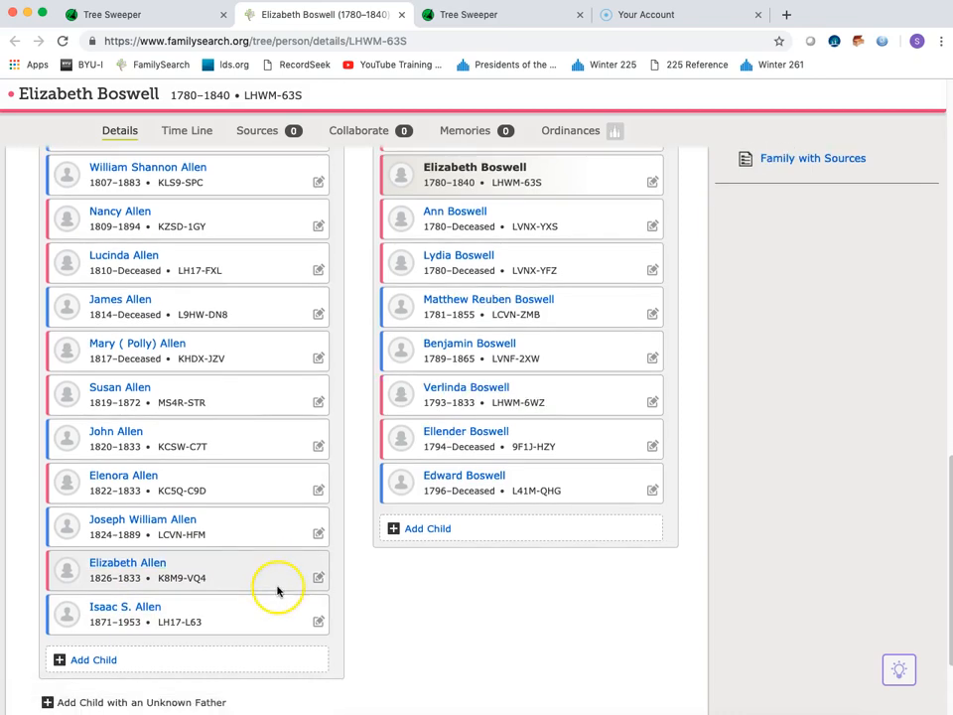
{"action": "scroll", "coordinate": [278, 592], "scroll_direction": "up", "scroll_amount": 3}
{"action": "scroll", "coordinate": [278, 592], "scroll_direction": "up", "scroll_amount": 15}
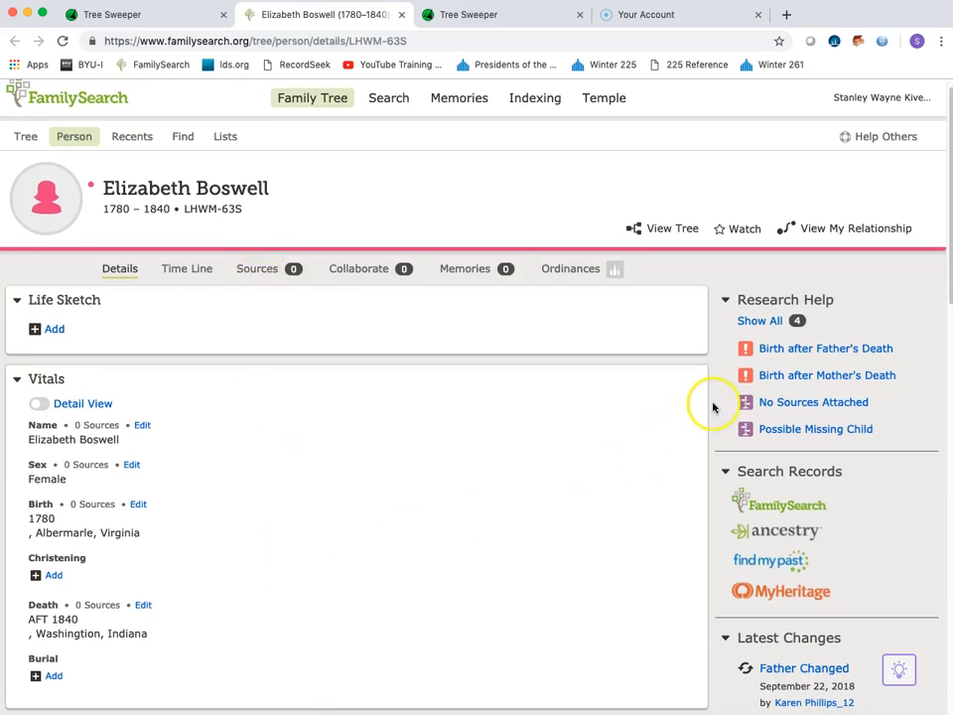
{"action": "scroll", "coordinate": [240, 624], "scroll_direction": "down", "scroll_amount": 15}
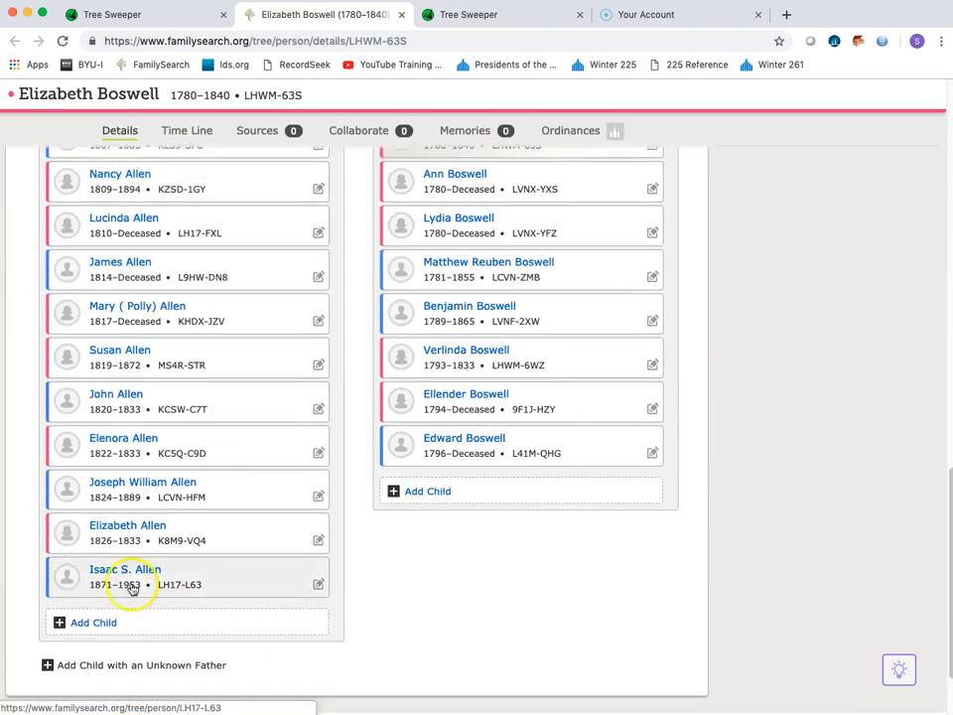
- Open the person page of the last child, born in 1871, and show its attached sources
{"action": "mouse_move", "coordinate": [117, 572]}
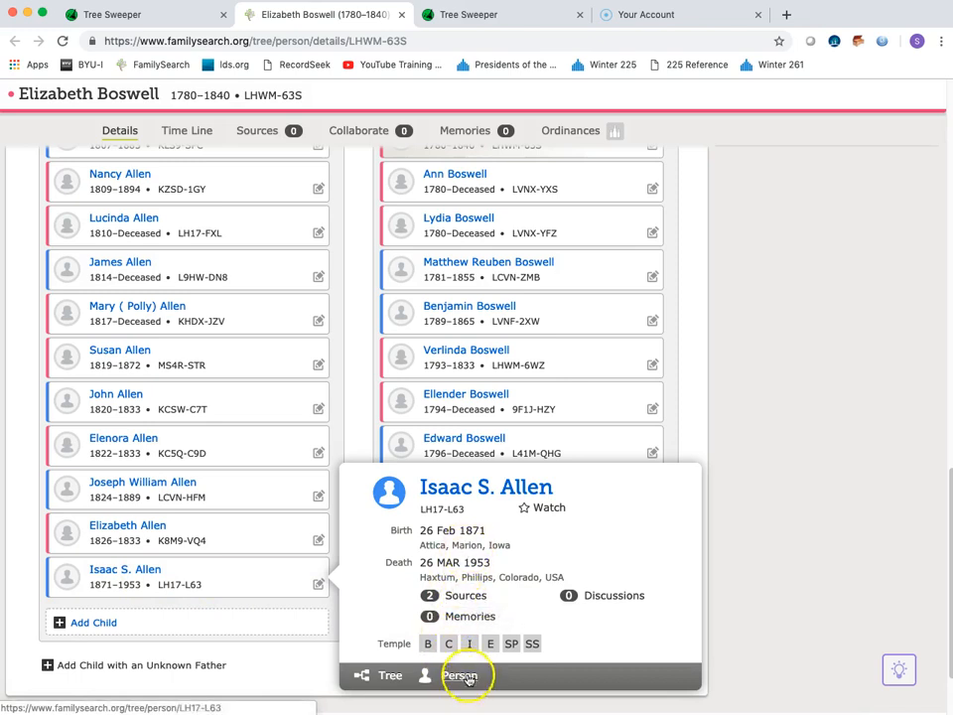
{"action": "left_click", "coordinate": [468, 487]}
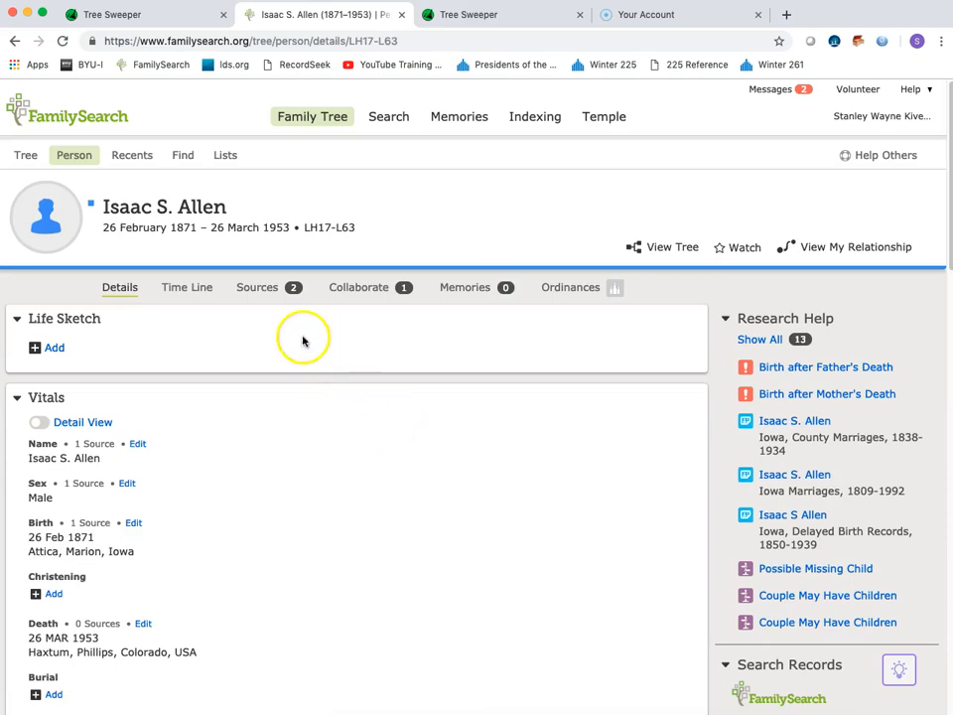
{"action": "left_click", "coordinate": [259, 288]}
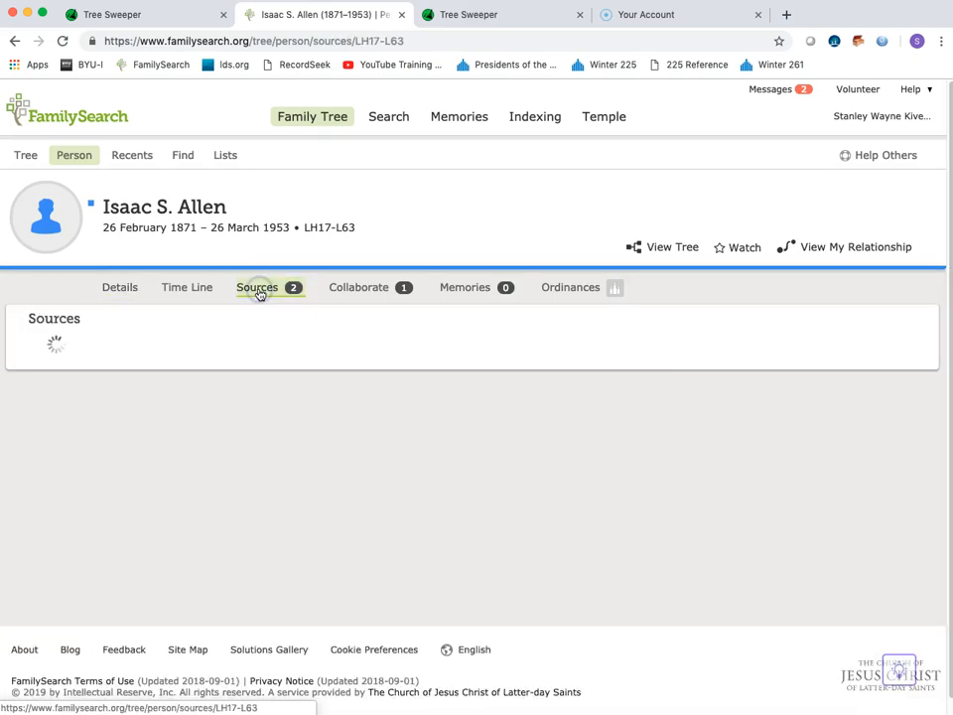
- Expand the "Iowa Marriages, 1809-1992" source and read its indexed information
{"action": "left_click", "coordinate": [199, 402]}
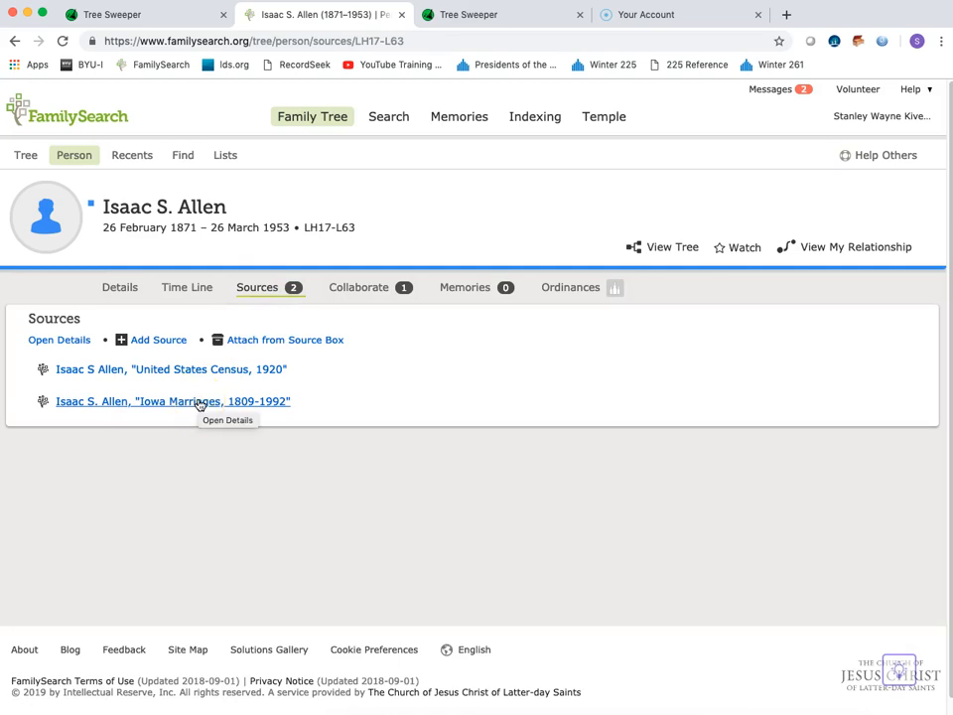
{"action": "left_click", "coordinate": [198, 402]}
{"action": "scroll", "coordinate": [374, 603], "scroll_direction": "down", "scroll_amount": 1}
{"action": "scroll", "coordinate": [374, 603], "scroll_direction": "down", "scroll_amount": 2}
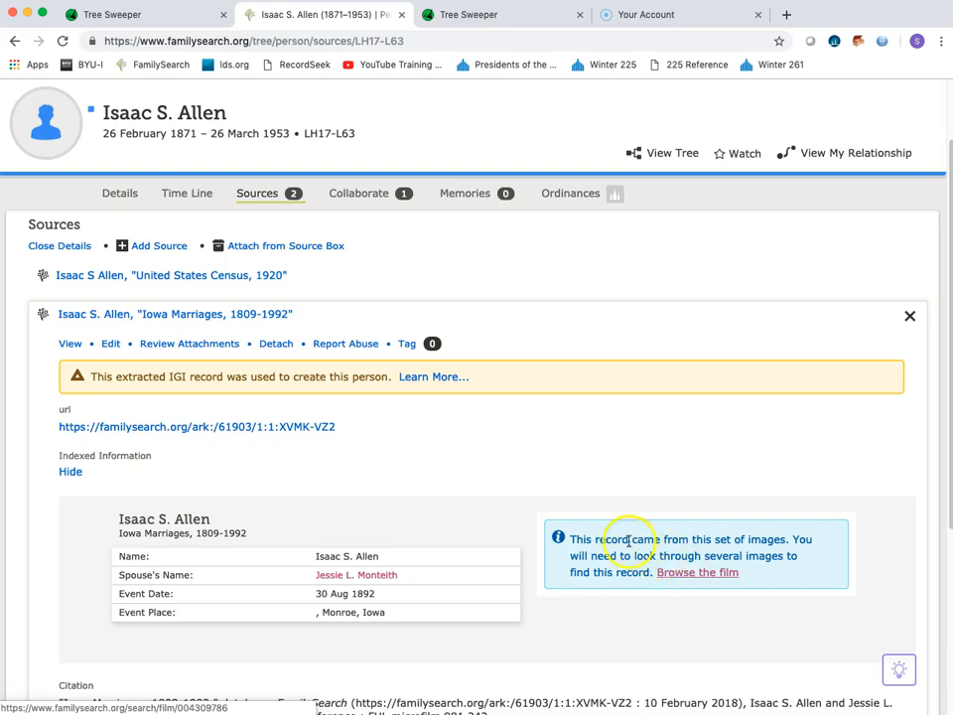
- Expand the "United States Census, 1920" source and review its indexed details and household members
{"action": "left_click", "coordinate": [171, 276]}
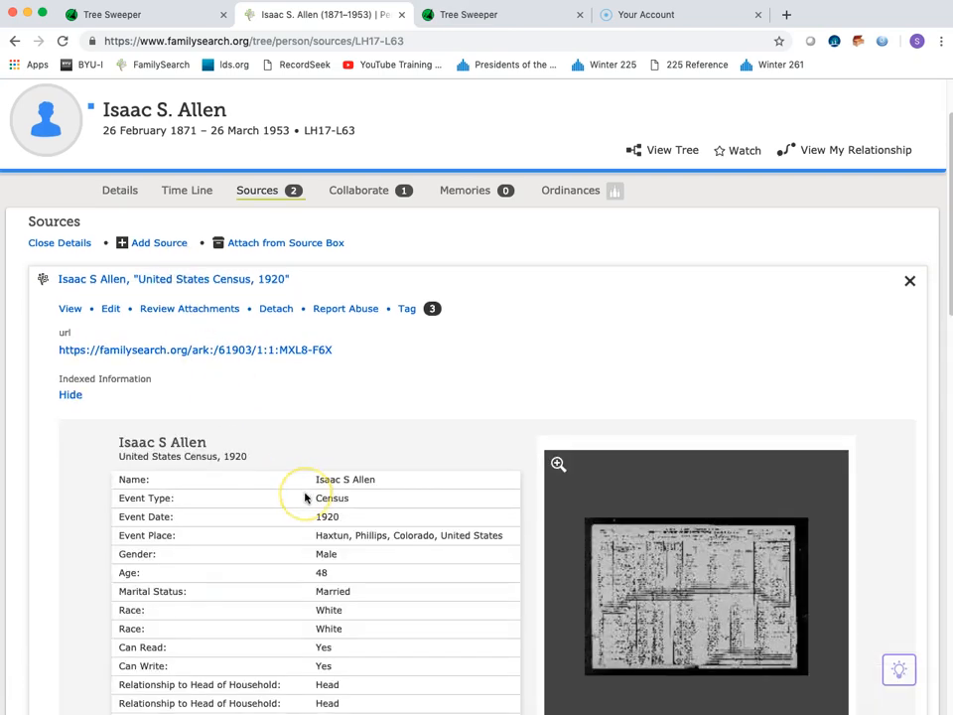
{"action": "scroll", "coordinate": [303, 496], "scroll_direction": "down", "scroll_amount": 2}
{"action": "scroll", "coordinate": [305, 496], "scroll_direction": "down", "scroll_amount": 5}
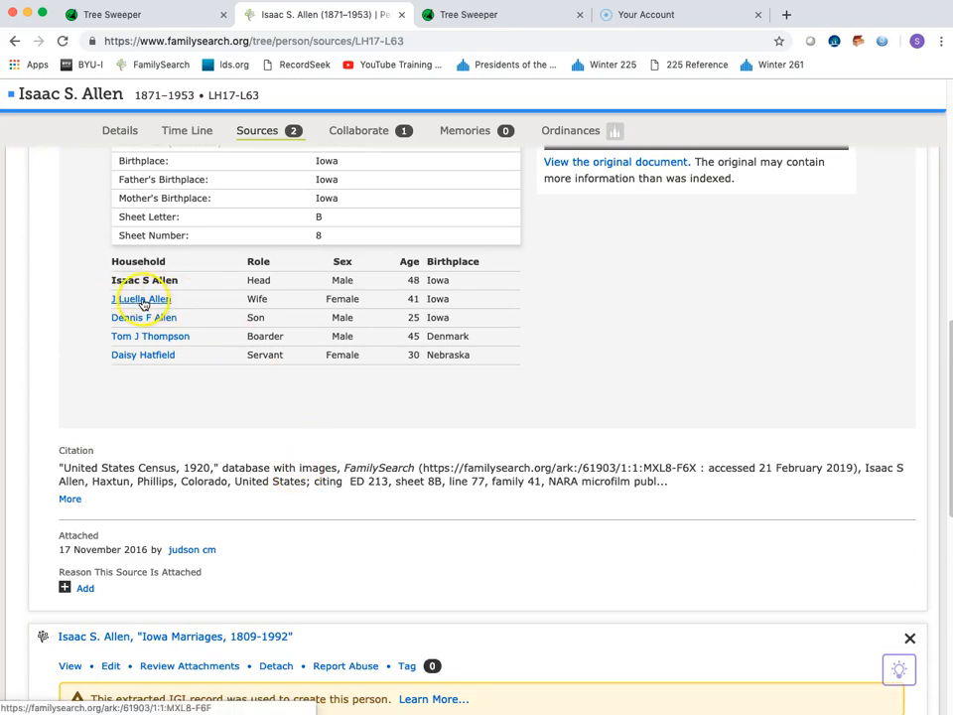
{"action": "scroll", "coordinate": [180, 397], "scroll_direction": "down", "scroll_amount": 3}
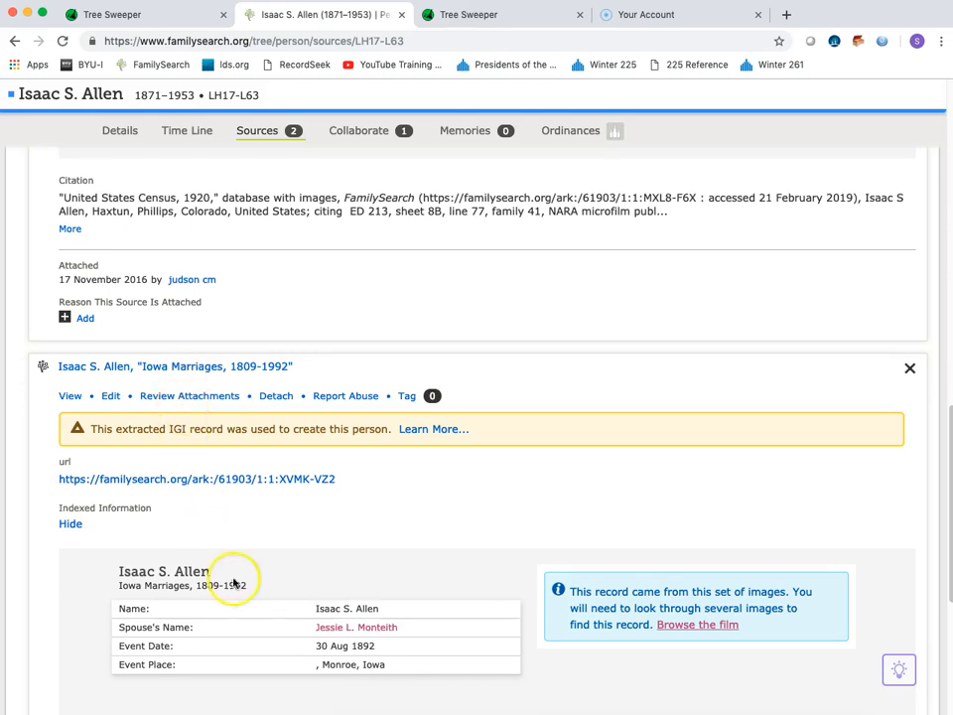
- Examine the 1920 census record for the household, estimated birth year and parents' birthplaces as evidence of the man's parentage
{"action": "scroll", "coordinate": [188, 389], "scroll_direction": "up", "scroll_amount": 2}
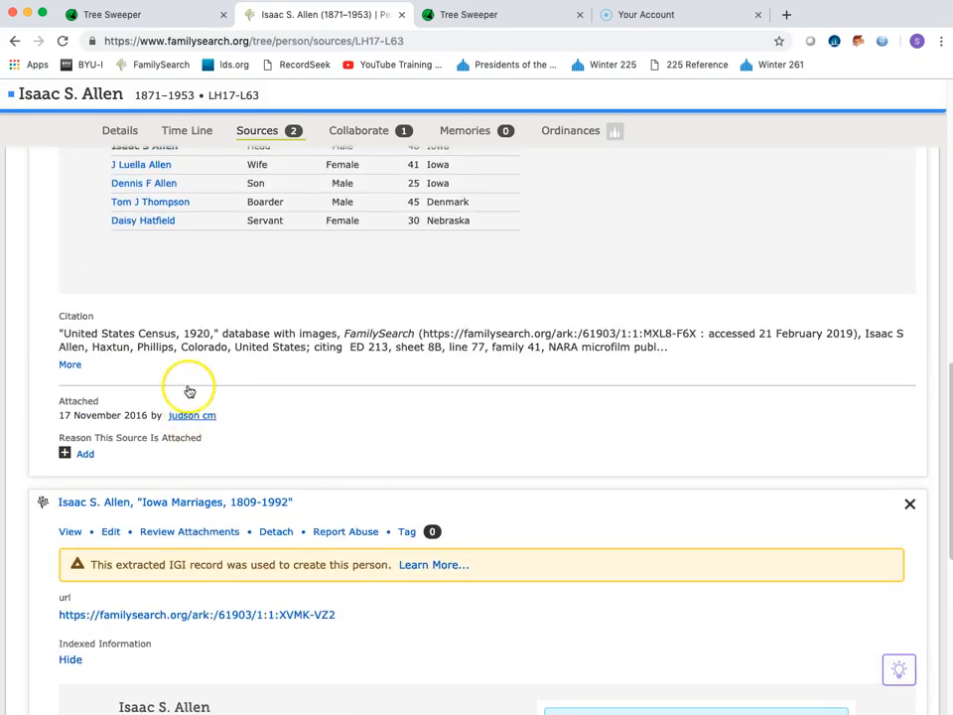
{"action": "scroll", "coordinate": [149, 258], "scroll_direction": "up", "scroll_amount": 1}
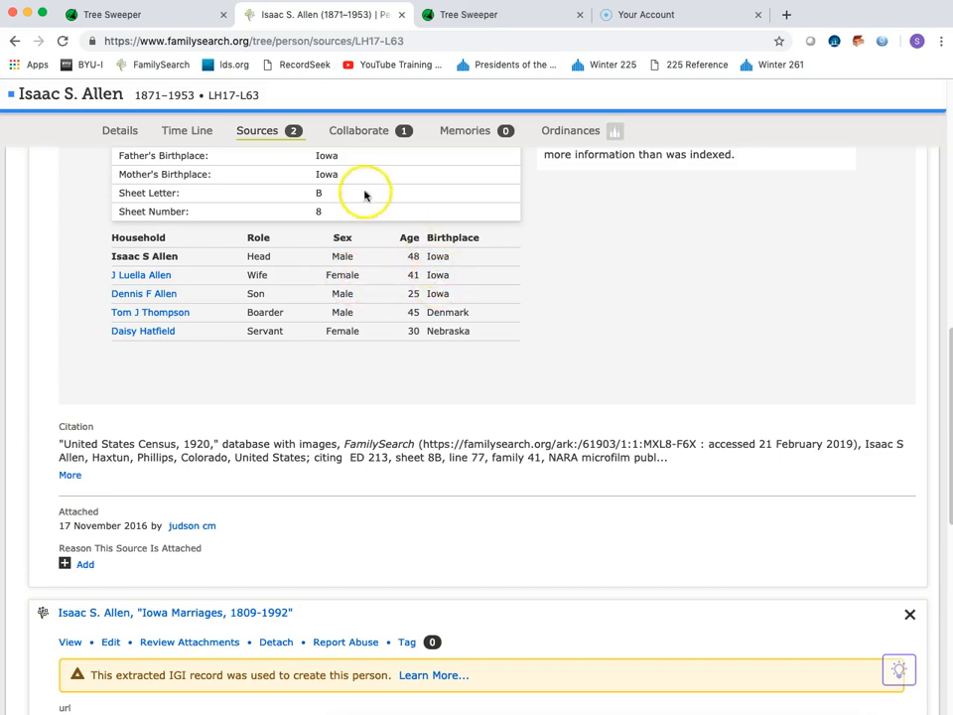
{"action": "scroll", "coordinate": [347, 217], "scroll_direction": "up", "scroll_amount": 1}
{"action": "scroll", "coordinate": [350, 214], "scroll_direction": "up", "scroll_amount": 10}
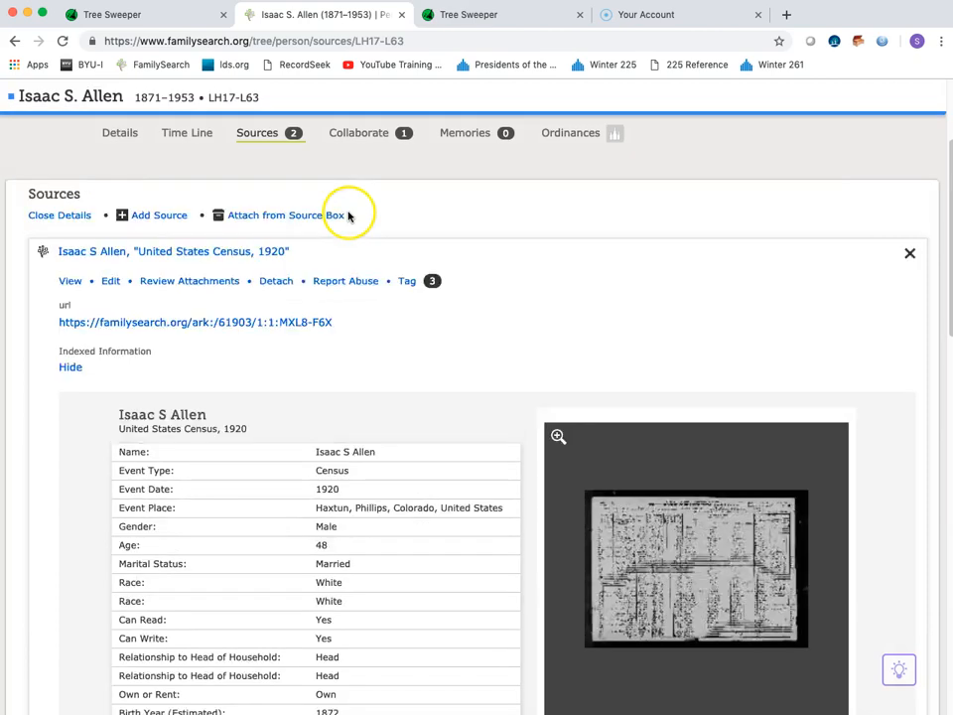
{"action": "scroll", "coordinate": [298, 397], "scroll_direction": "down", "scroll_amount": 4}
{"action": "scroll", "coordinate": [298, 487], "scroll_direction": "down", "scroll_amount": 2}
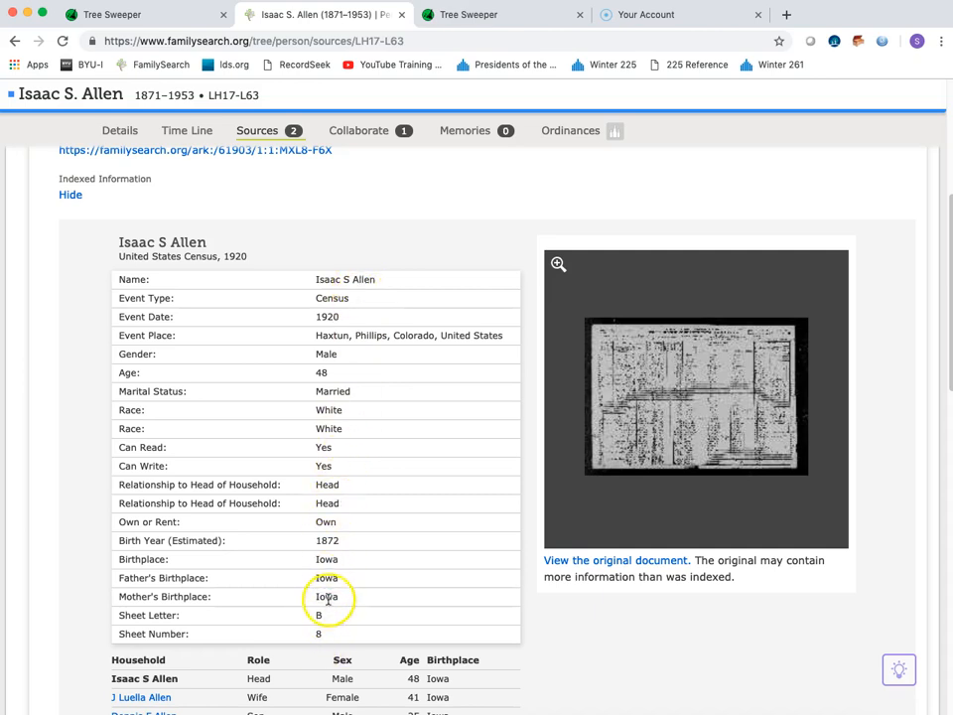
{"action": "scroll", "coordinate": [262, 477], "scroll_direction": "down", "scroll_amount": 1}
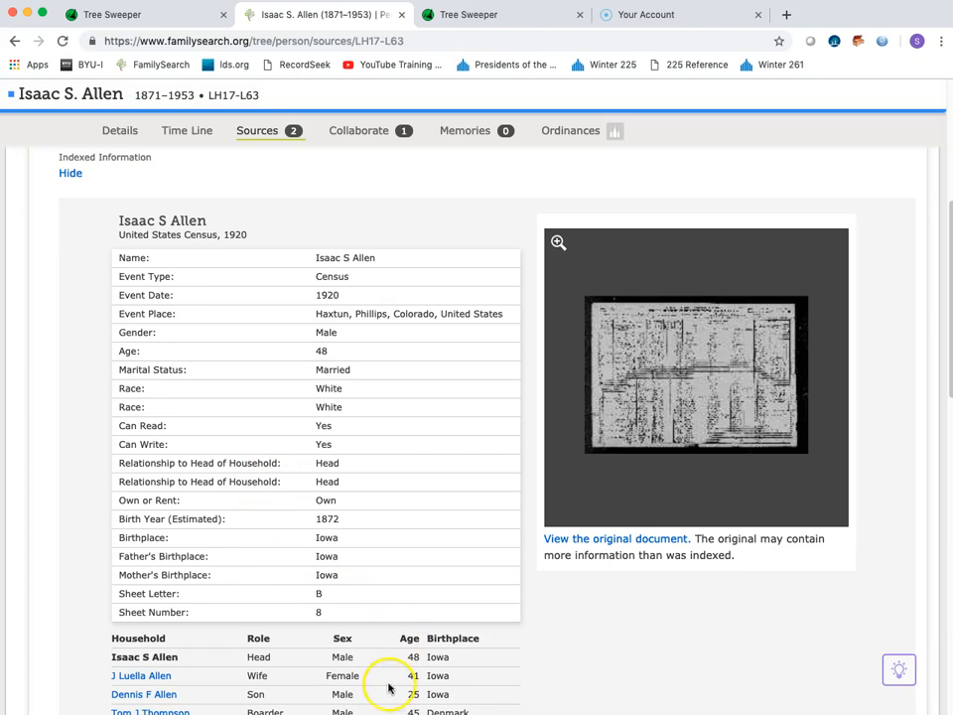
{"action": "scroll", "coordinate": [120, 226], "scroll_direction": "up", "scroll_amount": 5}
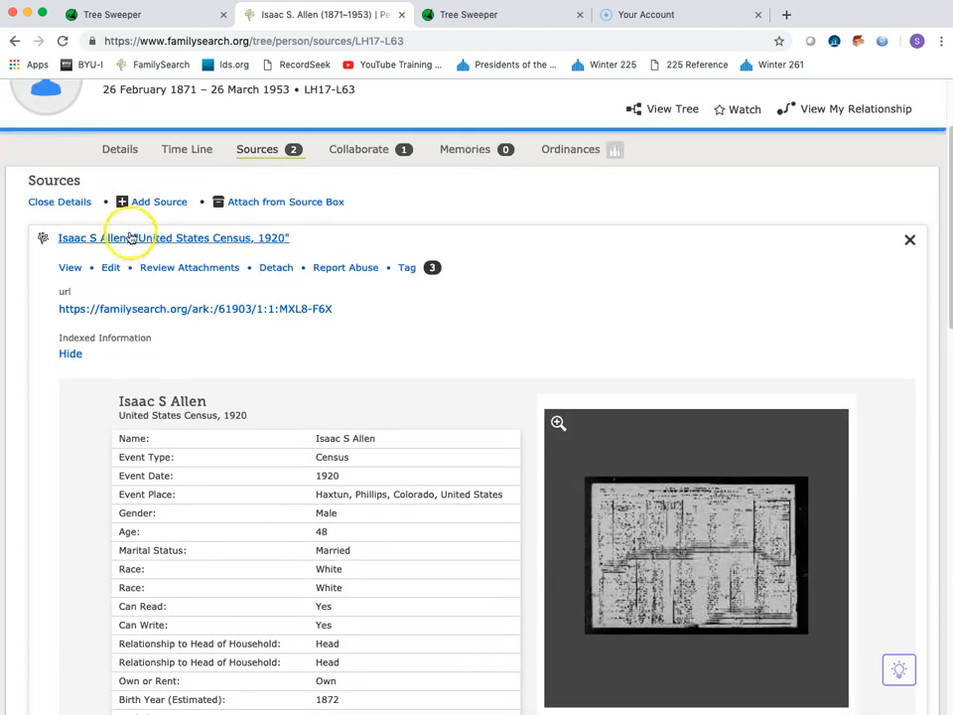
- Return to the 1871-born man's details and check his listed family, including the summary of his preferred spouse
{"action": "left_click", "coordinate": [128, 155]}
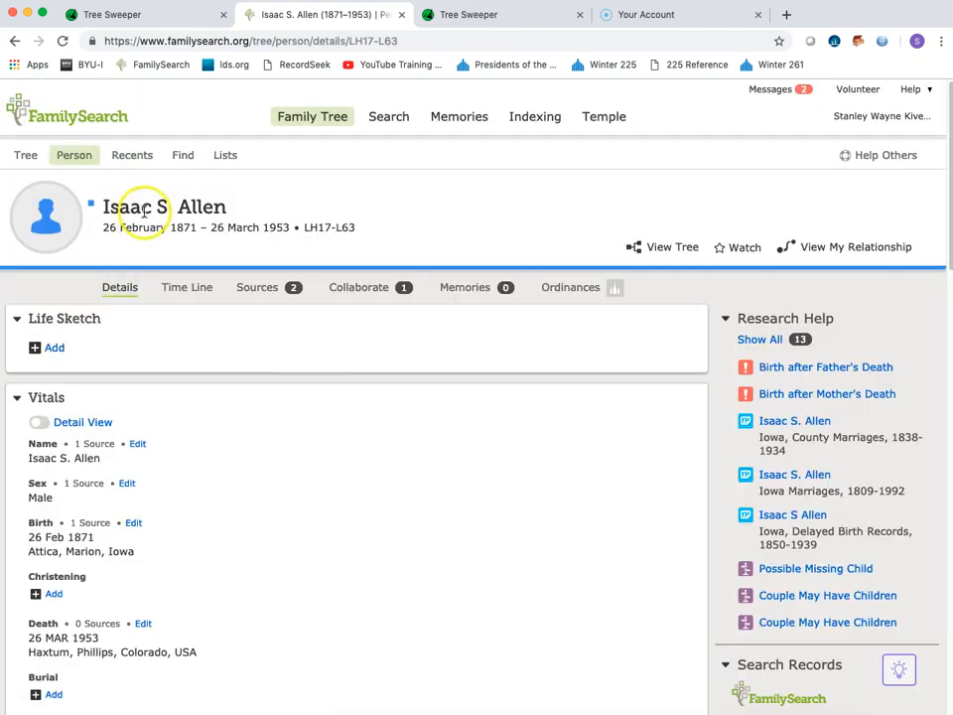
{"action": "scroll", "coordinate": [322, 430], "scroll_direction": "down", "scroll_amount": 3}
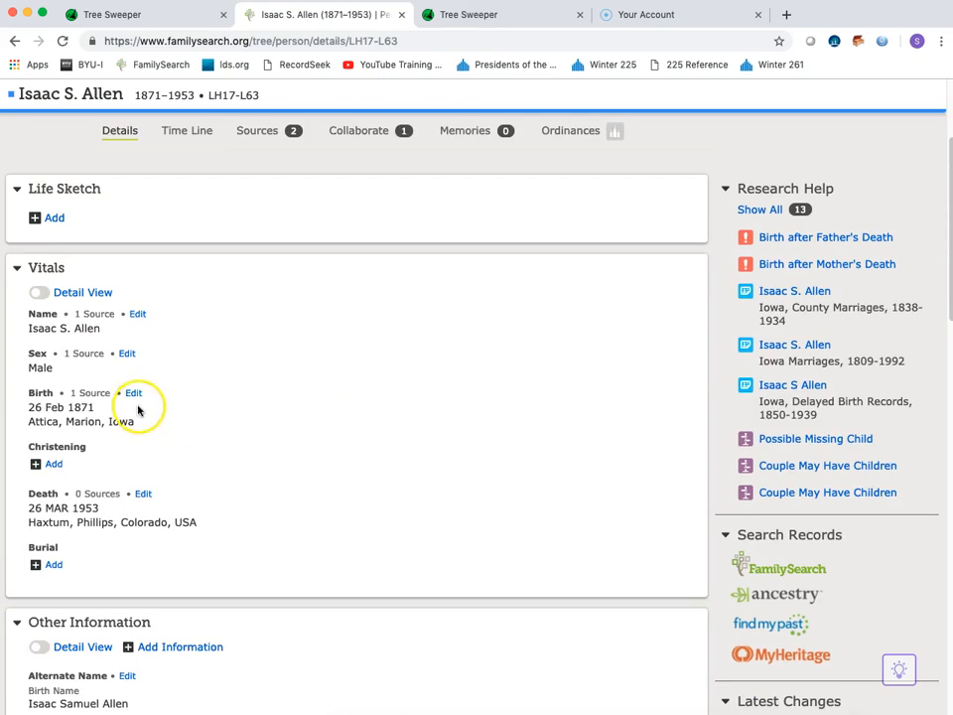
{"action": "scroll", "coordinate": [175, 441], "scroll_direction": "down", "scroll_amount": 6}
{"action": "scroll", "coordinate": [175, 441], "scroll_direction": "down", "scroll_amount": 4}
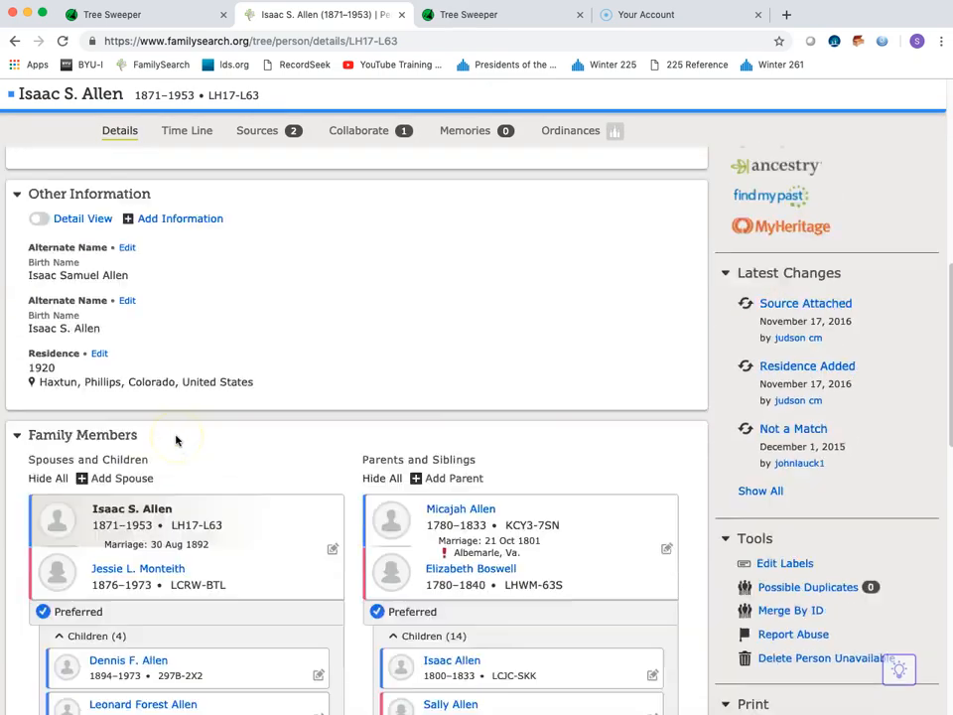
{"action": "left_click", "coordinate": [152, 475]}
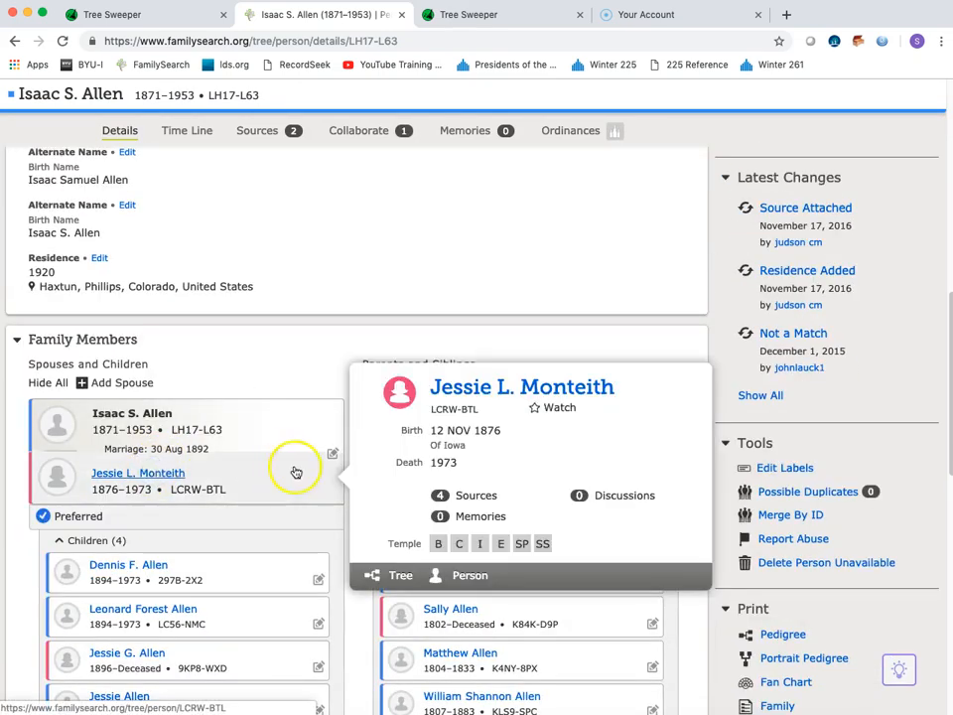
{"action": "left_click", "coordinate": [252, 366]}
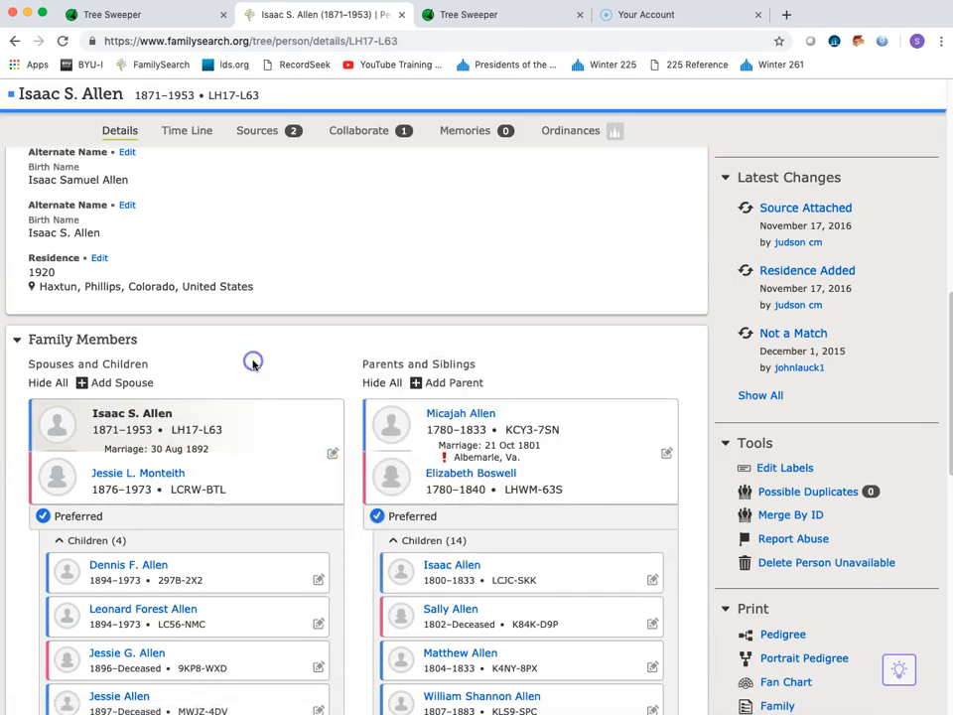
- Check the summary cards of the listed father and mother for their birth and death details
{"action": "left_click", "coordinate": [457, 415]}
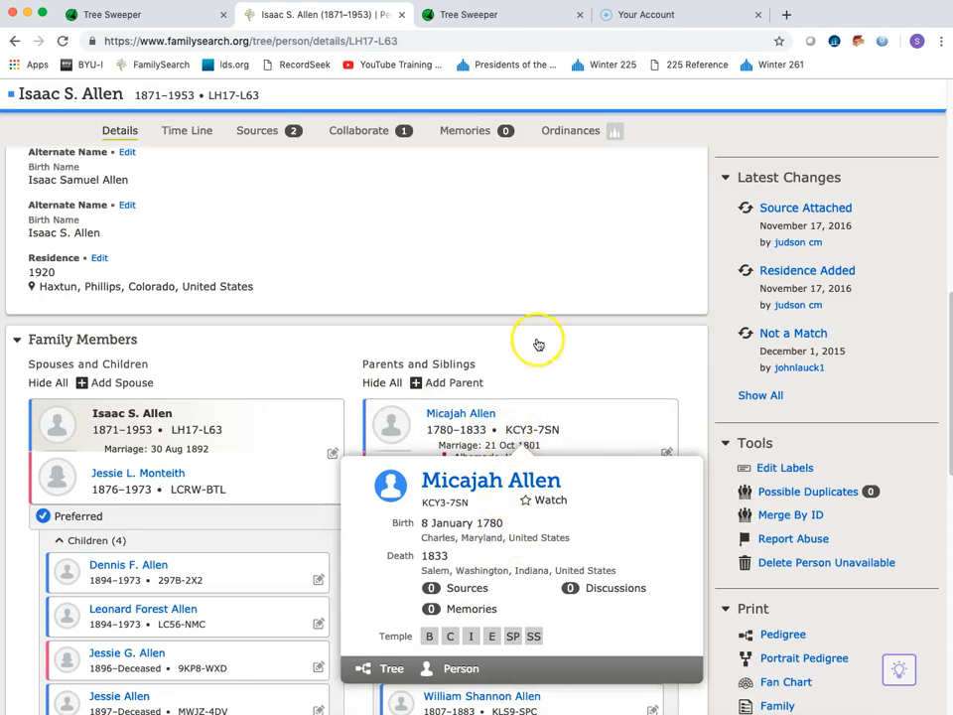
{"action": "left_click", "coordinate": [542, 292]}
{"action": "left_click", "coordinate": [461, 478]}
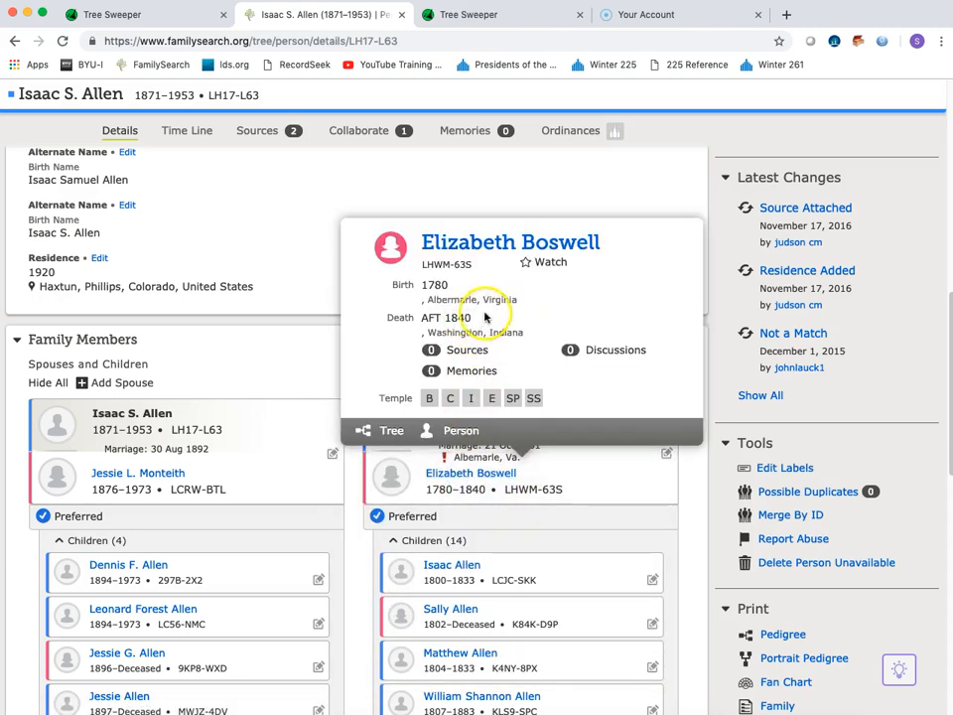
{"action": "left_click", "coordinate": [322, 254]}
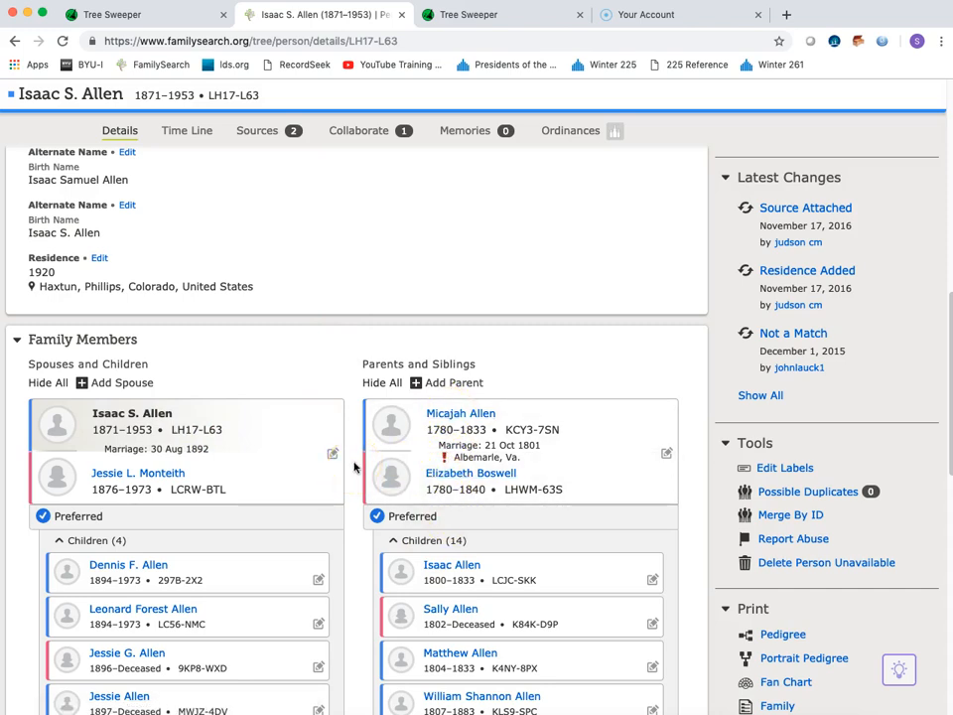
- Go back to the man's research help and show the full set of research helps
{"action": "scroll", "coordinate": [354, 467], "scroll_direction": "up", "scroll_amount": 3}
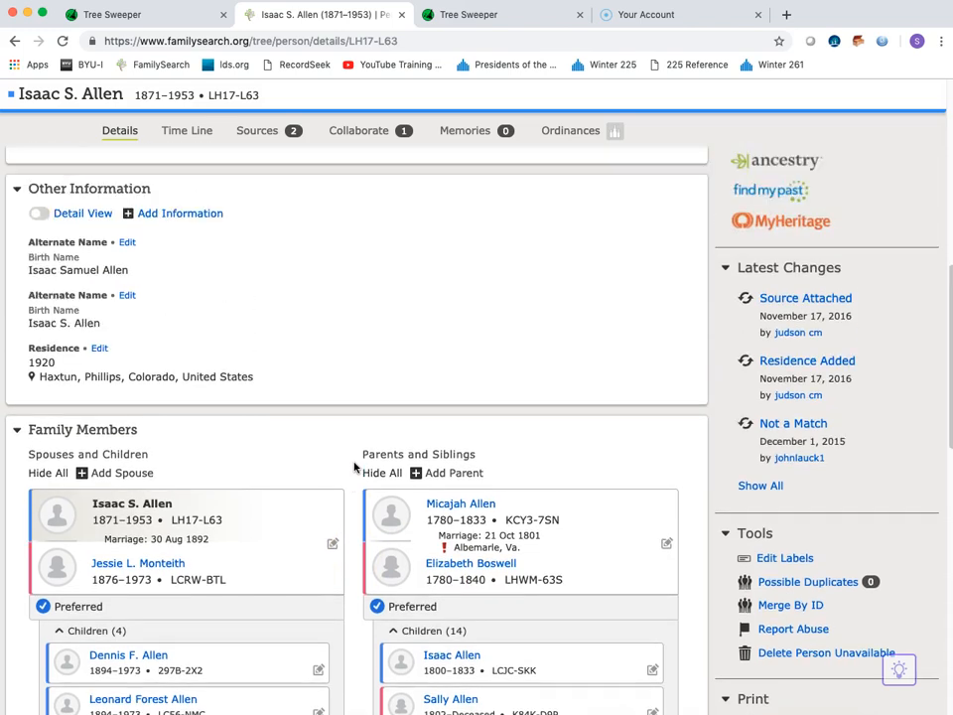
{"action": "scroll", "coordinate": [354, 467], "scroll_direction": "up", "scroll_amount": 2}
{"action": "scroll", "coordinate": [354, 467], "scroll_direction": "up", "scroll_amount": 3}
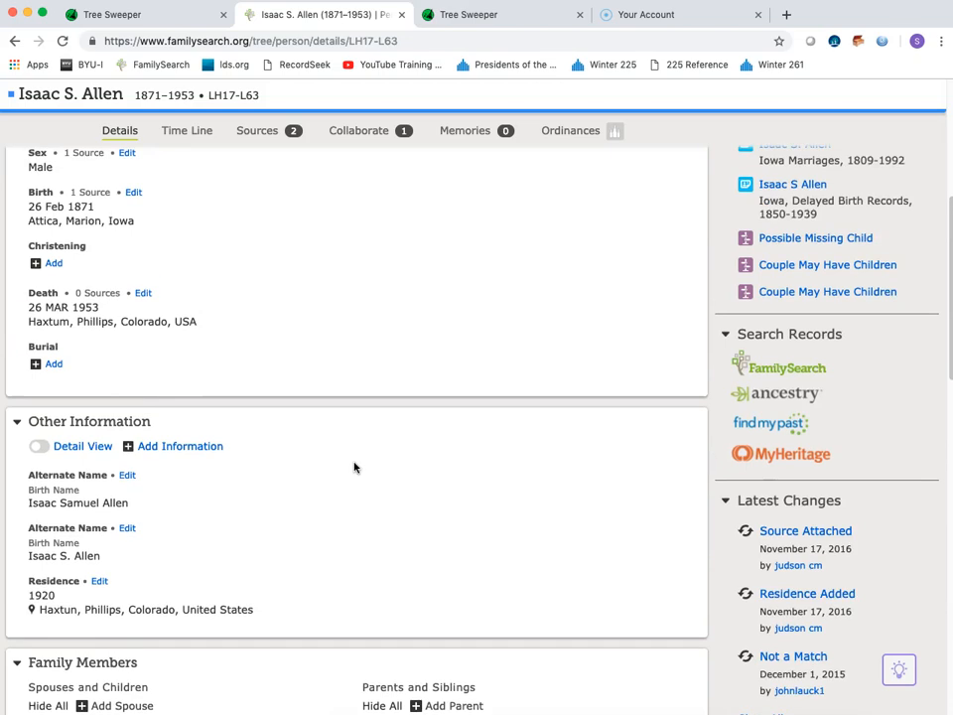
{"action": "scroll", "coordinate": [357, 472], "scroll_direction": "up", "scroll_amount": 4}
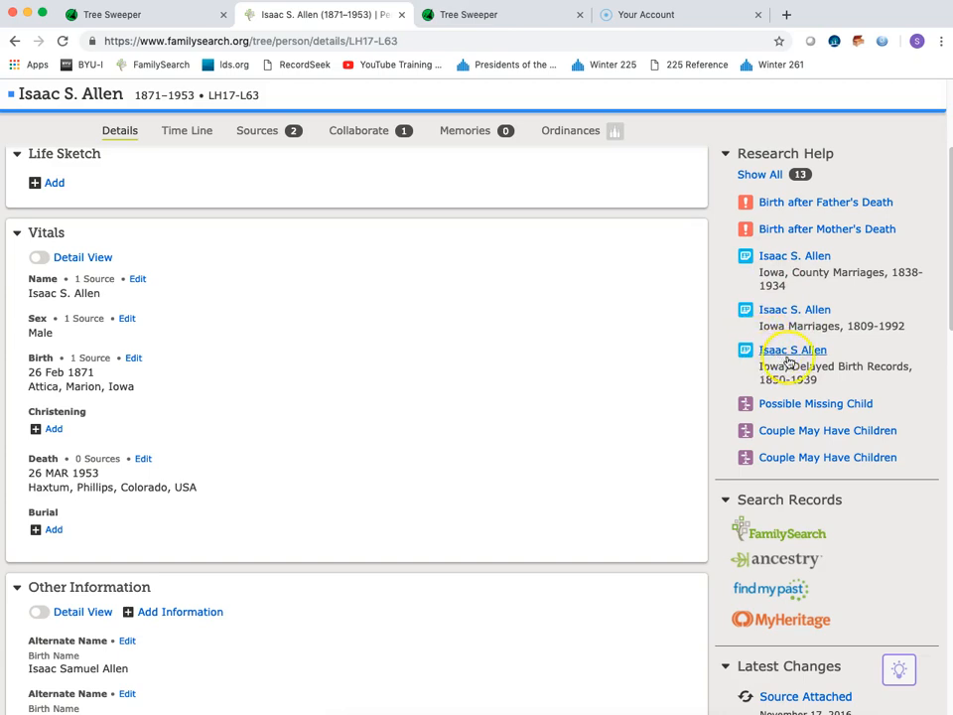
{"action": "left_click", "coordinate": [768, 180]}
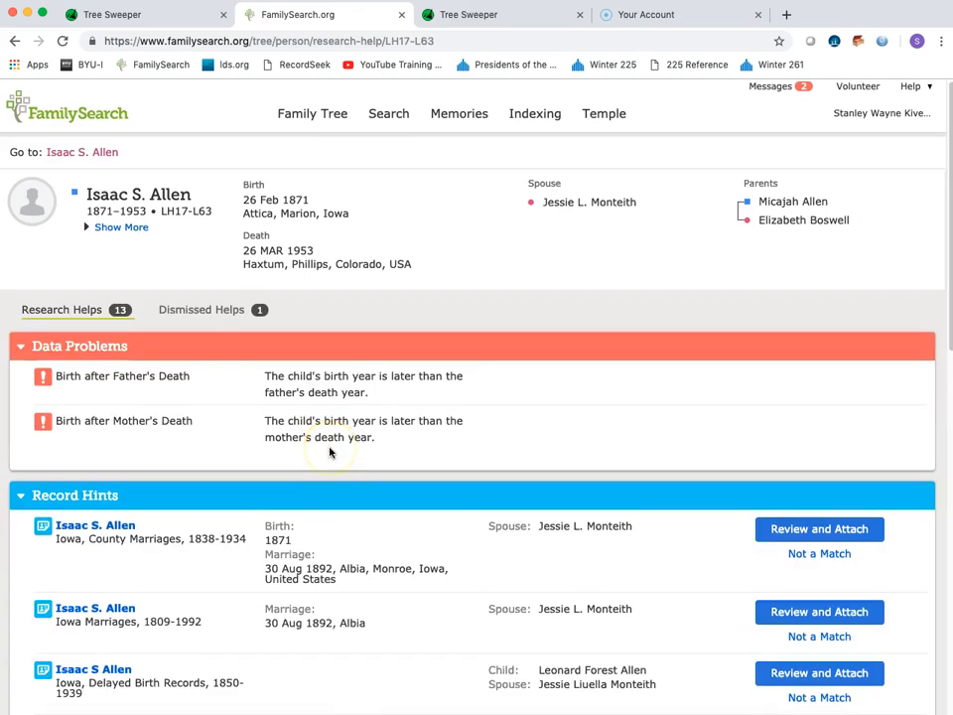
- Review the data problems and record hints for marriage, census, delayed birth and Find A Grave records
{"action": "scroll", "coordinate": [330, 449], "scroll_direction": "down", "scroll_amount": 3}
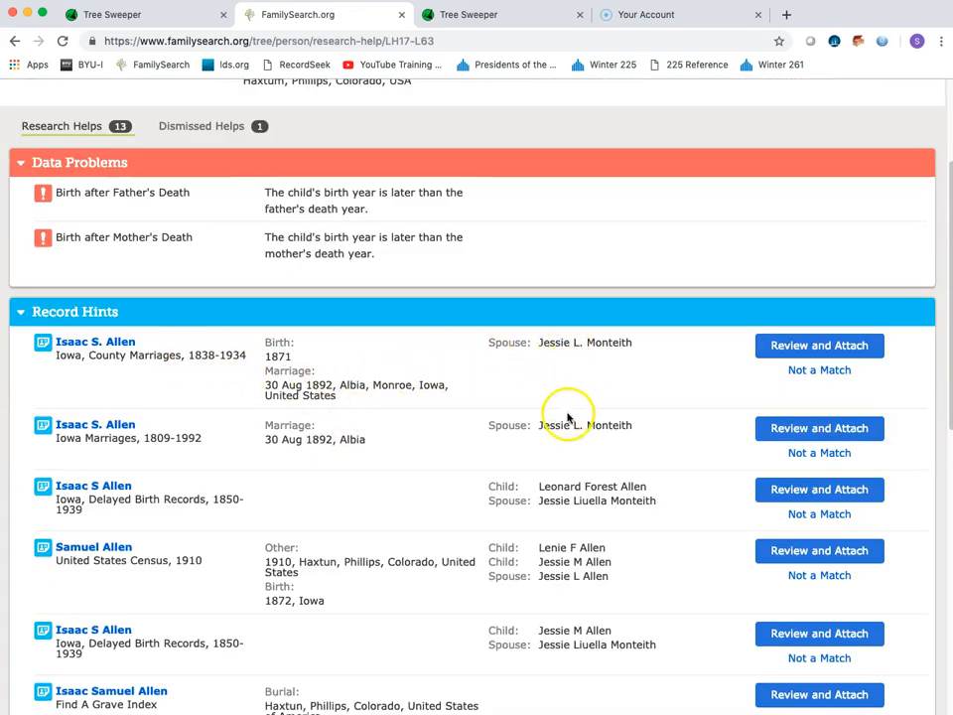
{"action": "scroll", "coordinate": [564, 546], "scroll_direction": "down", "scroll_amount": 3}
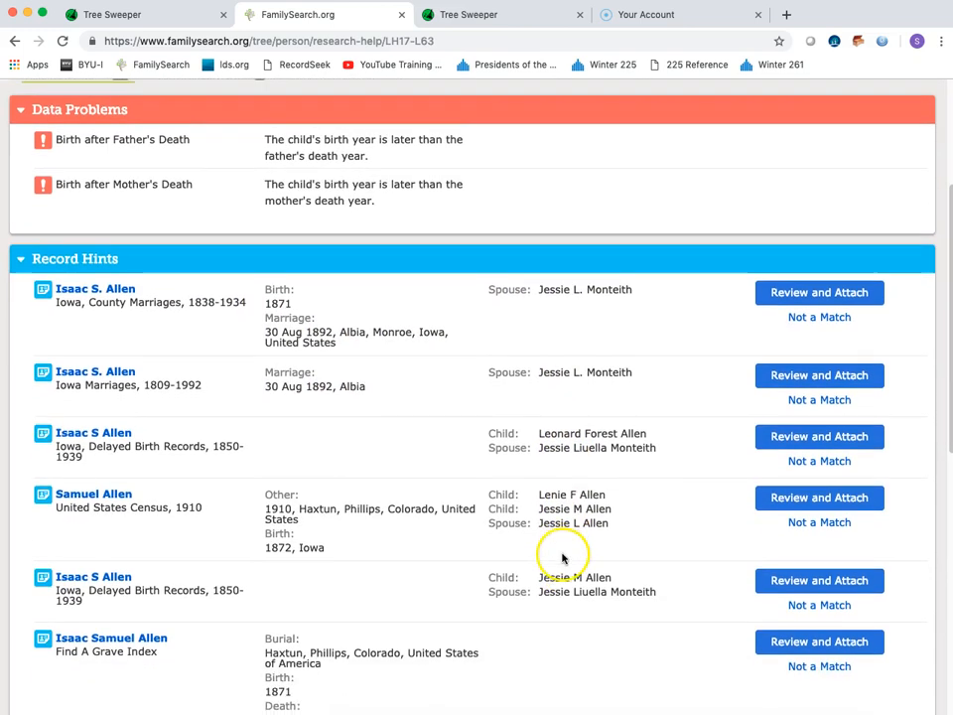
{"action": "scroll", "coordinate": [564, 555], "scroll_direction": "down", "scroll_amount": 2}
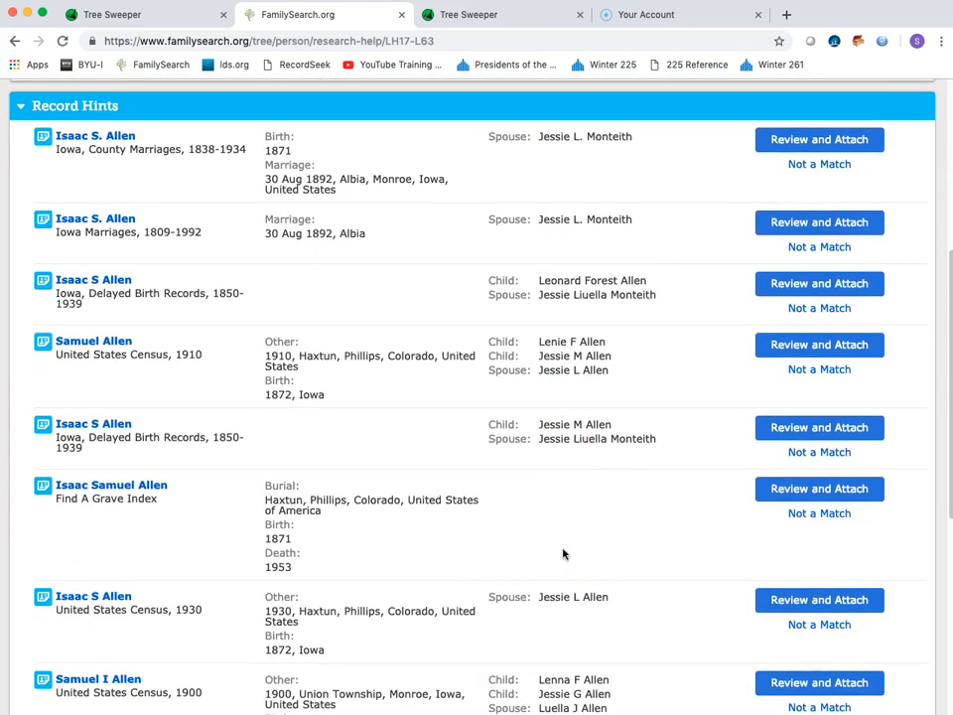
{"action": "scroll", "coordinate": [563, 554], "scroll_direction": "down", "scroll_amount": 1}
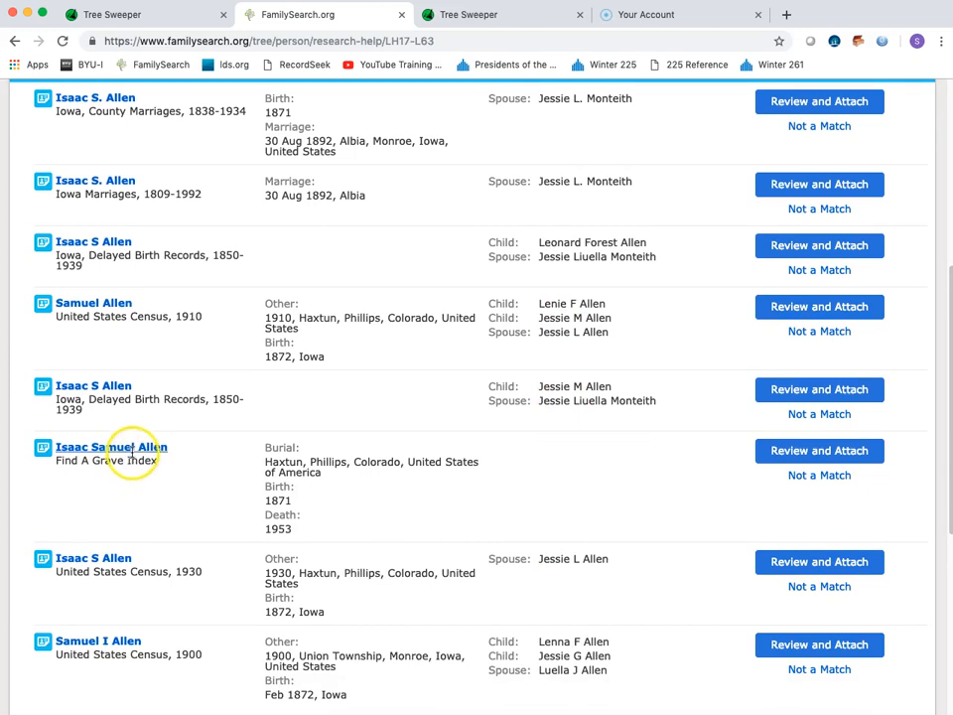
{"action": "scroll", "coordinate": [456, 523], "scroll_direction": "down", "scroll_amount": 2}
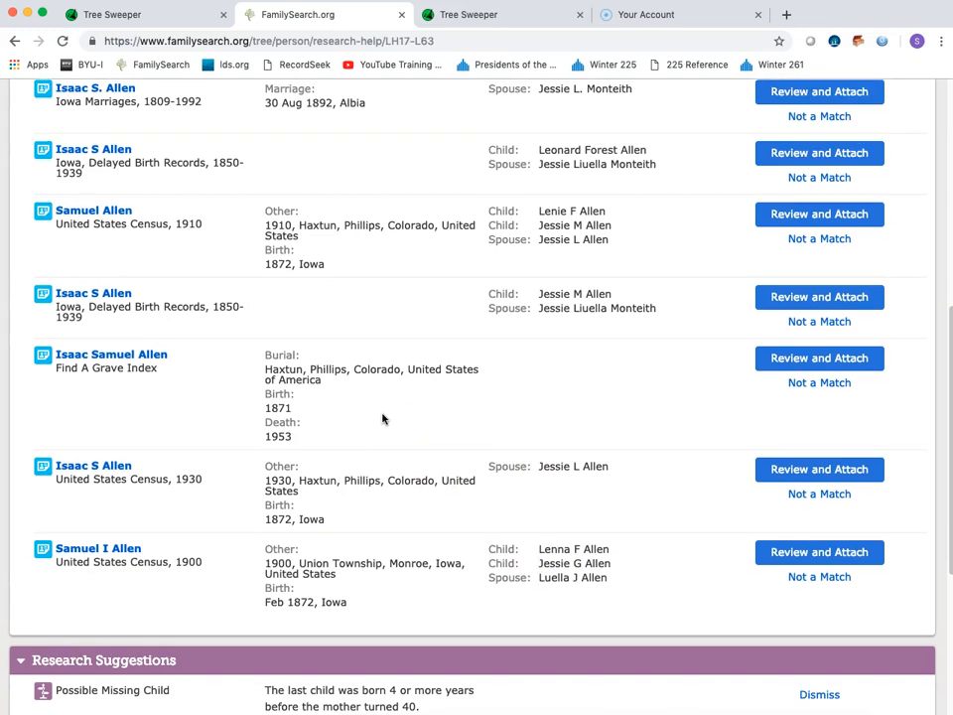
{"action": "scroll", "coordinate": [383, 419], "scroll_direction": "up", "scroll_amount": 1}
{"action": "scroll", "coordinate": [383, 419], "scroll_direction": "up", "scroll_amount": 5}
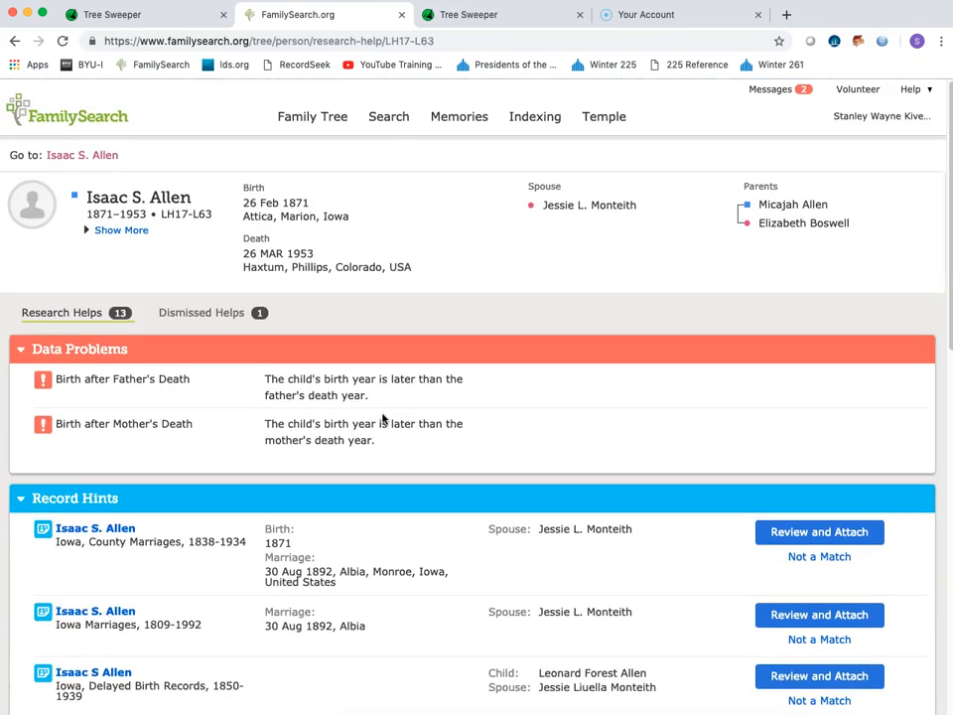
- From the man's person page, search Ancestry for his records and preview the "Iowa, Marriage Records, 1880-1940" result
{"action": "left_click", "coordinate": [84, 157]}
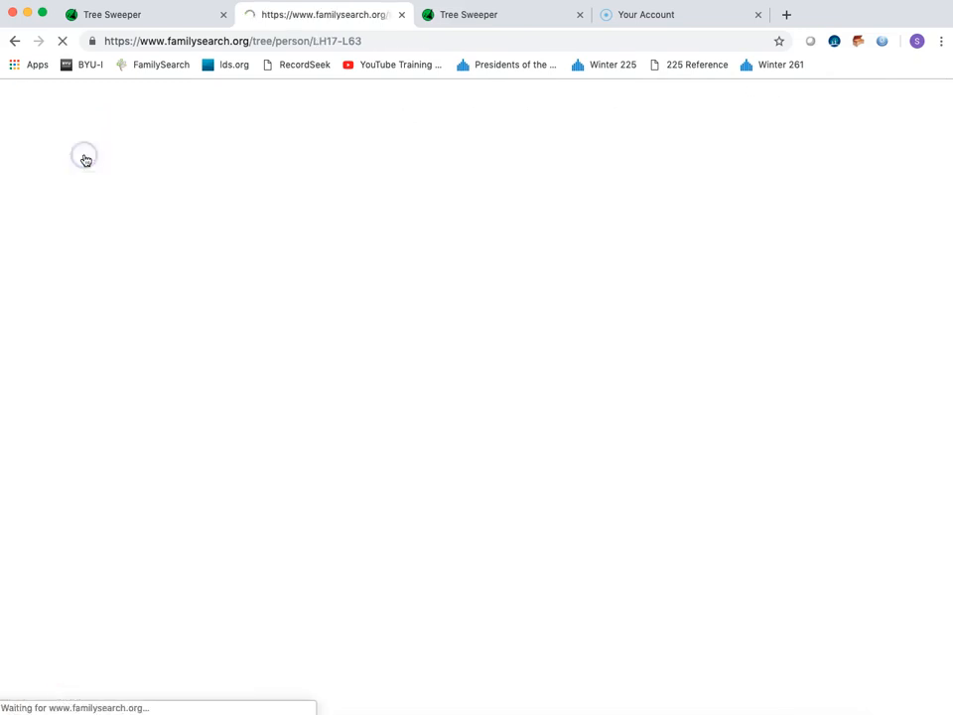
{"action": "scroll", "coordinate": [682, 487], "scroll_direction": "down", "scroll_amount": 1}
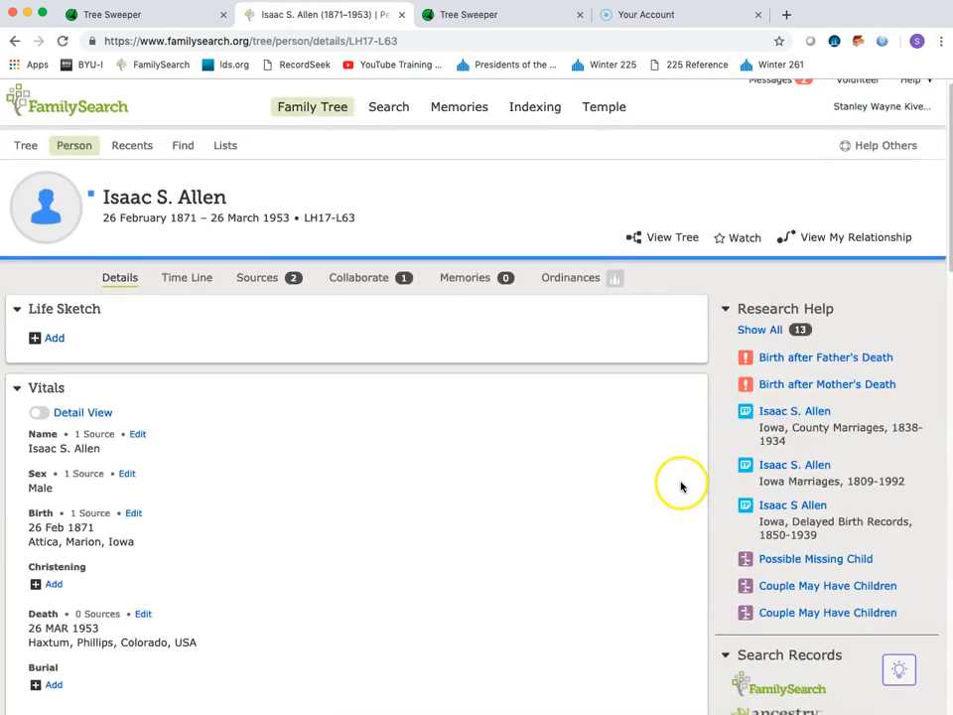
{"action": "scroll", "coordinate": [683, 487], "scroll_direction": "down", "scroll_amount": 3}
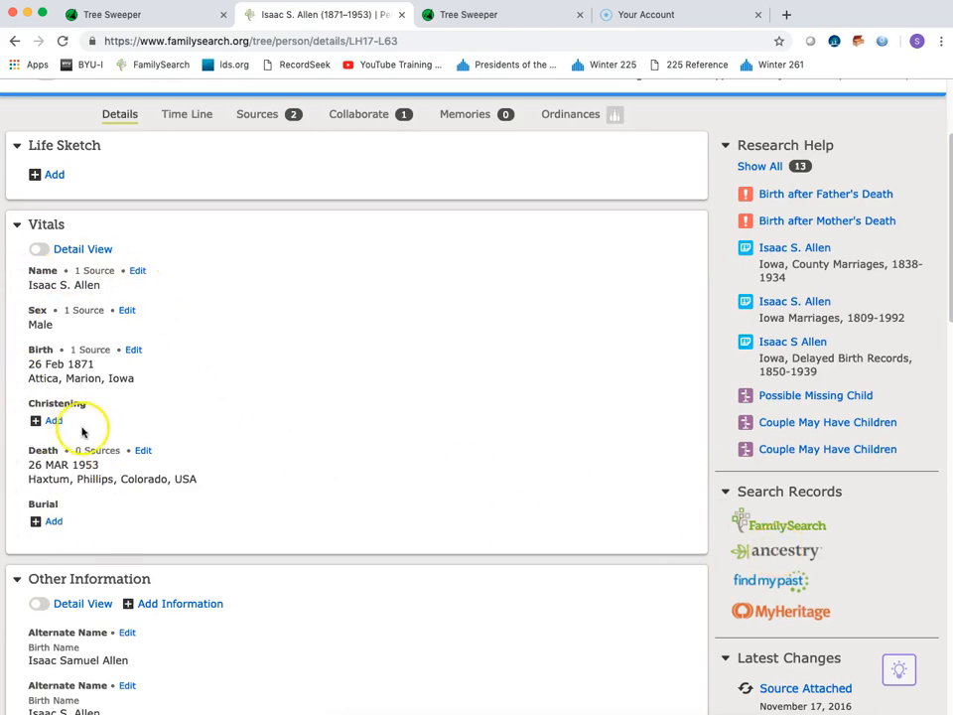
{"action": "left_click", "coordinate": [784, 552]}
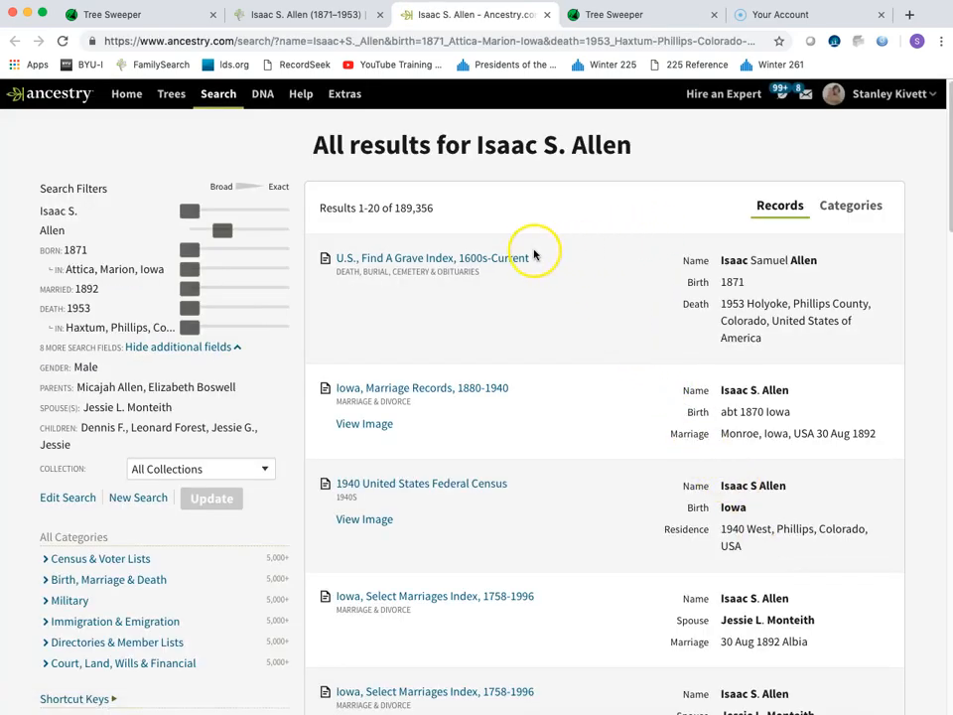
{"action": "mouse_move", "coordinate": [507, 264]}
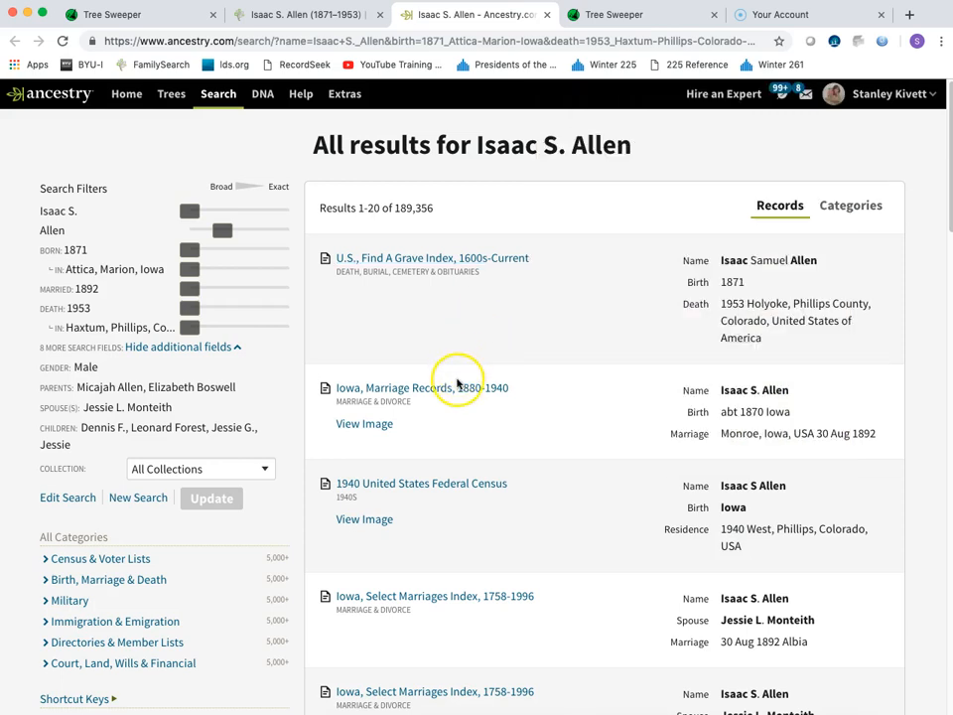
{"action": "mouse_move", "coordinate": [459, 388]}
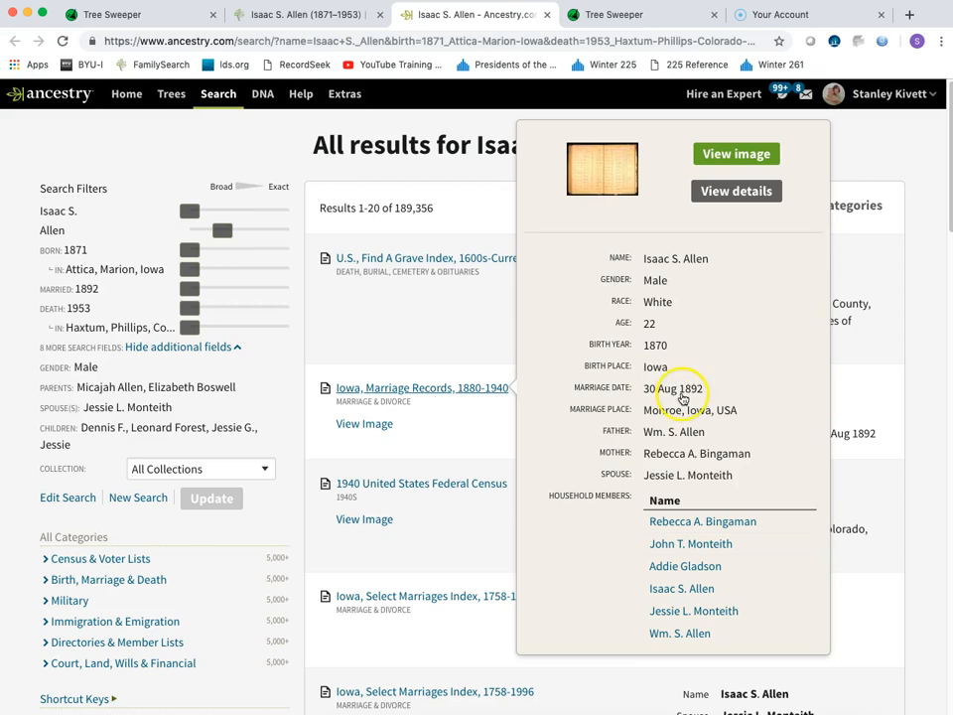
- Compare the parents listed on the FamilySearch person page with those in Ancestry's "Iowa, Marriage Records, 1880-1940" result
{"action": "left_click", "coordinate": [234, 14]}
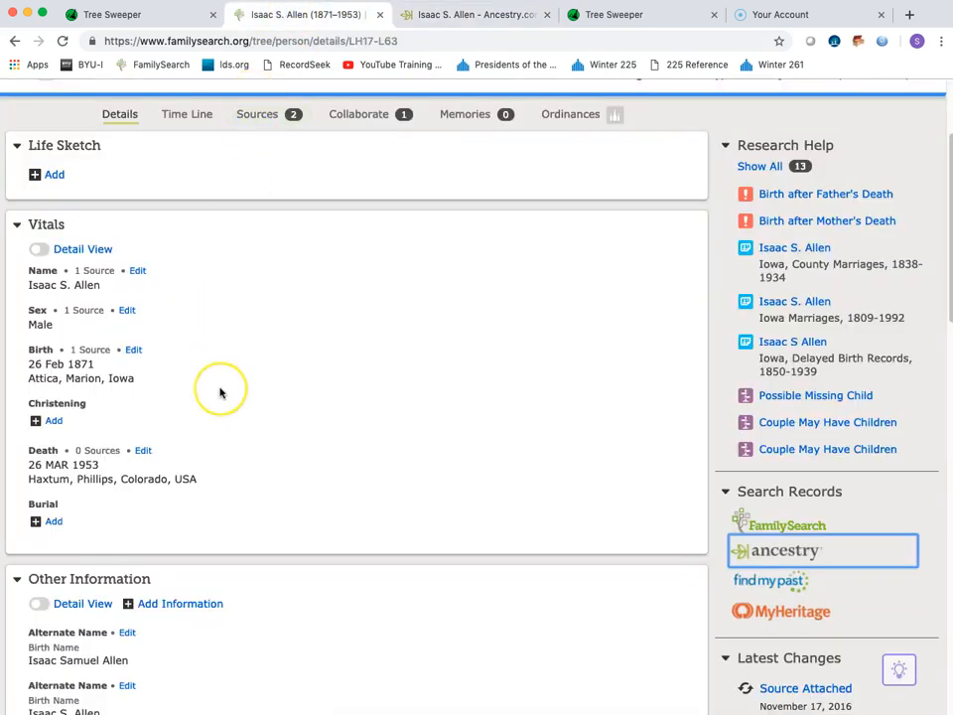
{"action": "scroll", "coordinate": [221, 392], "scroll_direction": "down", "scroll_amount": 4}
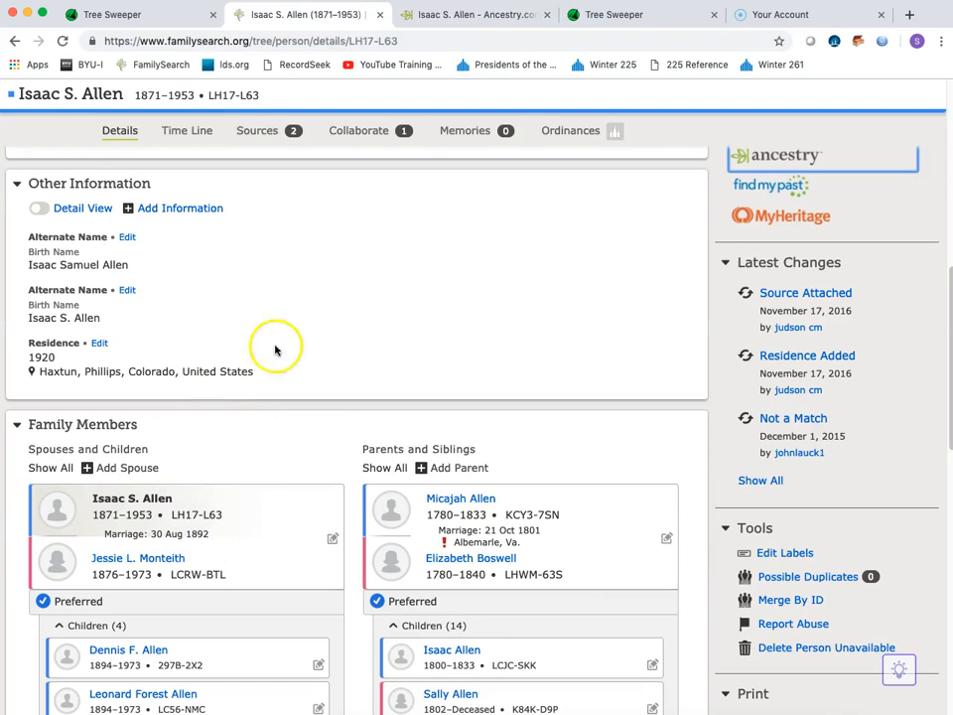
{"action": "left_click", "coordinate": [397, 16]}
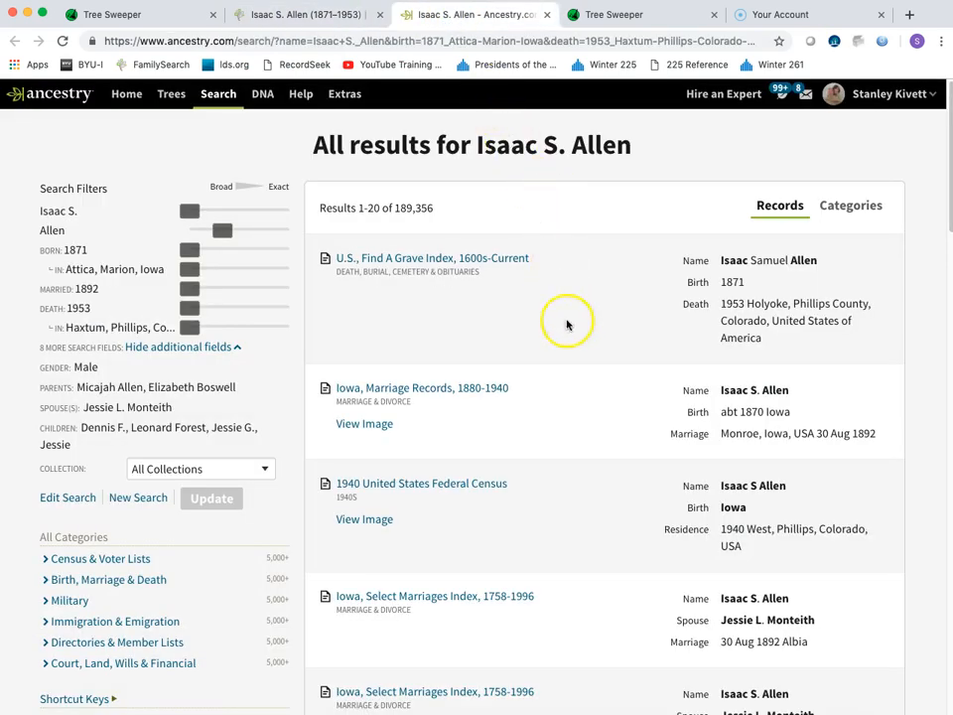
{"action": "mouse_move", "coordinate": [477, 390]}
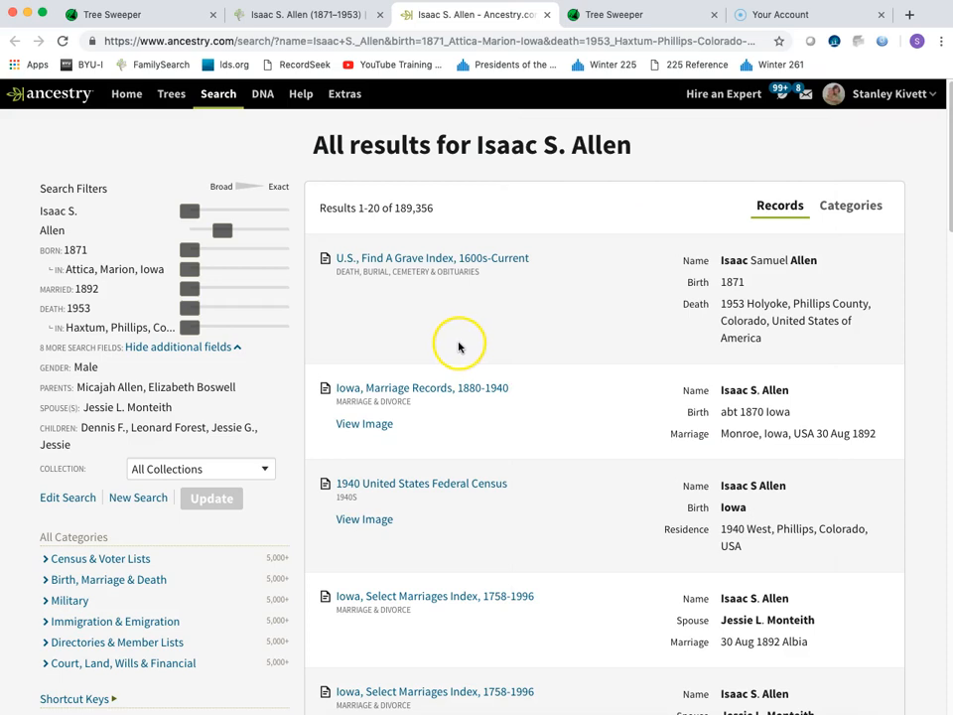
- Open the "U.S., Find A Grave Index, 1600s-Current" record, follow it to the Find A Grave memorial and view the father's memorial
{"action": "left_click", "coordinate": [449, 260]}
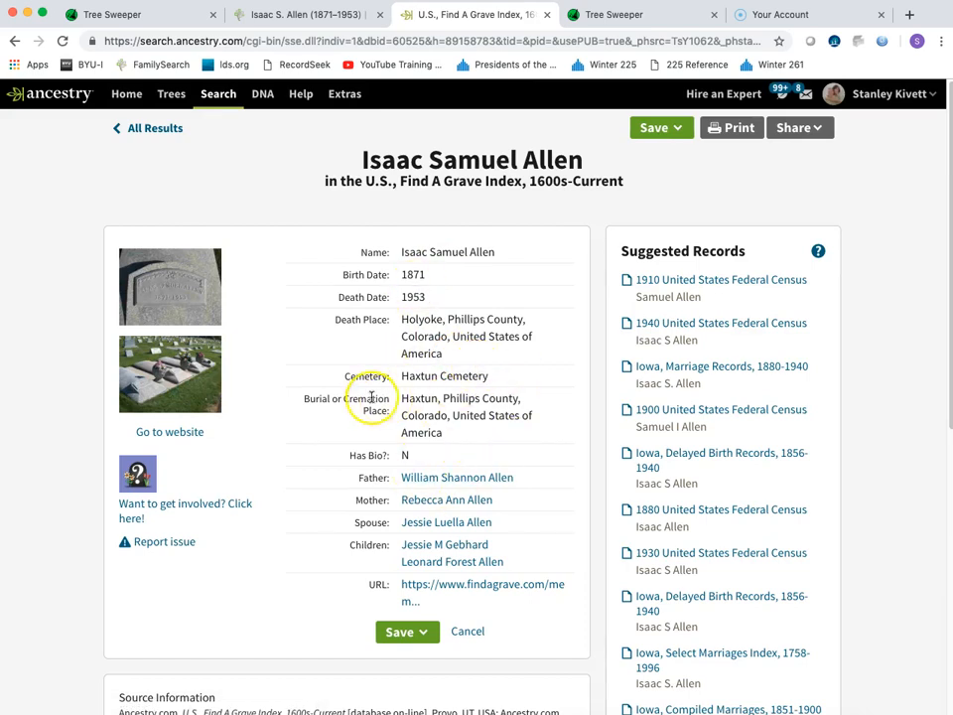
{"action": "left_click", "coordinate": [191, 436]}
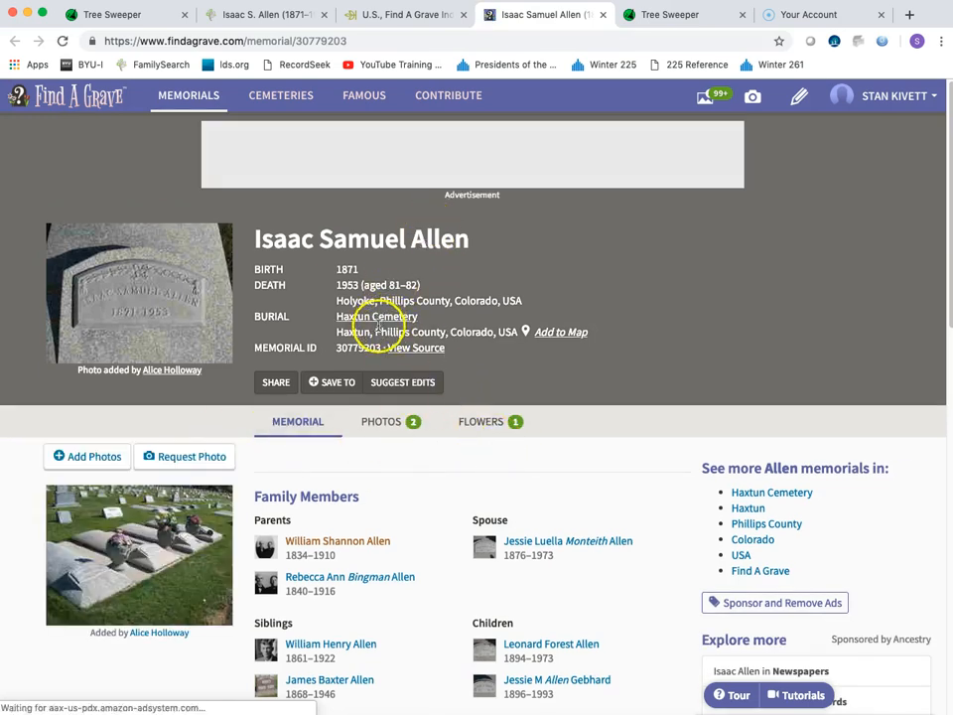
{"action": "left_click", "coordinate": [338, 545]}
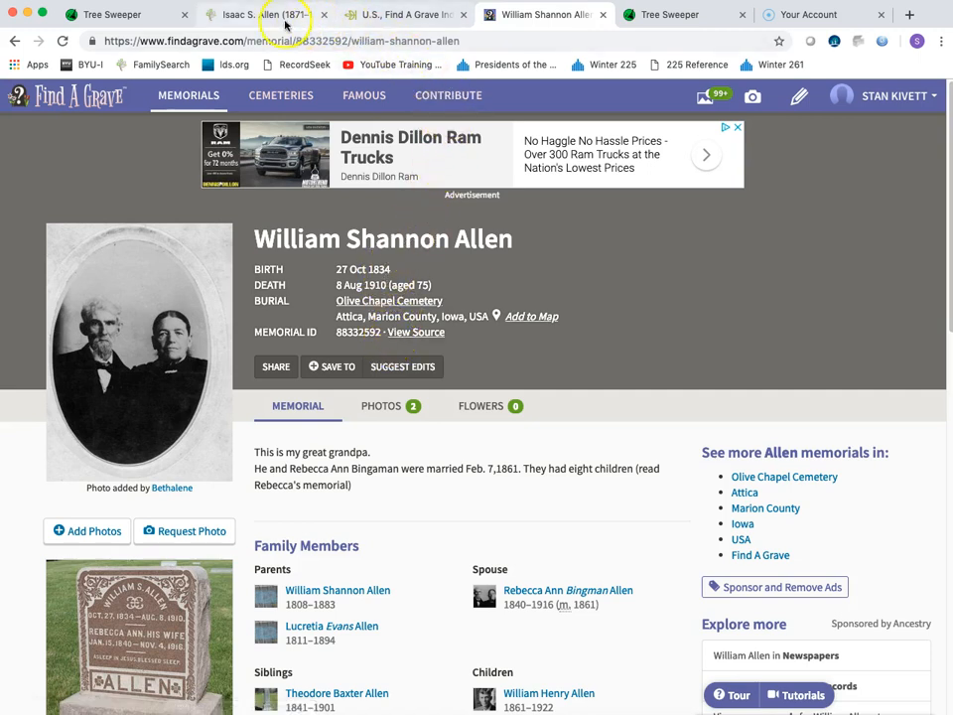
- Switch back to the FamilySearch person page and look through all parents and siblings for the couple named on Find A Grave
{"action": "left_click", "coordinate": [253, 18]}
{"action": "scroll", "coordinate": [332, 323], "scroll_direction": "down", "scroll_amount": 4}
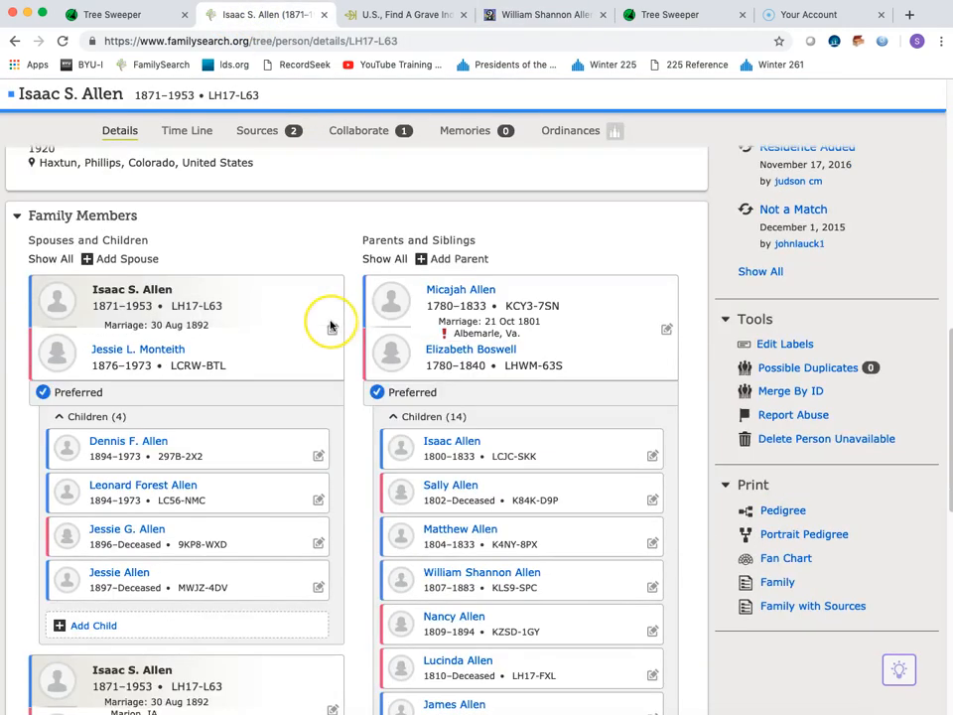
{"action": "scroll", "coordinate": [330, 327], "scroll_direction": "down", "scroll_amount": 3}
{"action": "scroll", "coordinate": [331, 327], "scroll_direction": "up", "scroll_amount": 5}
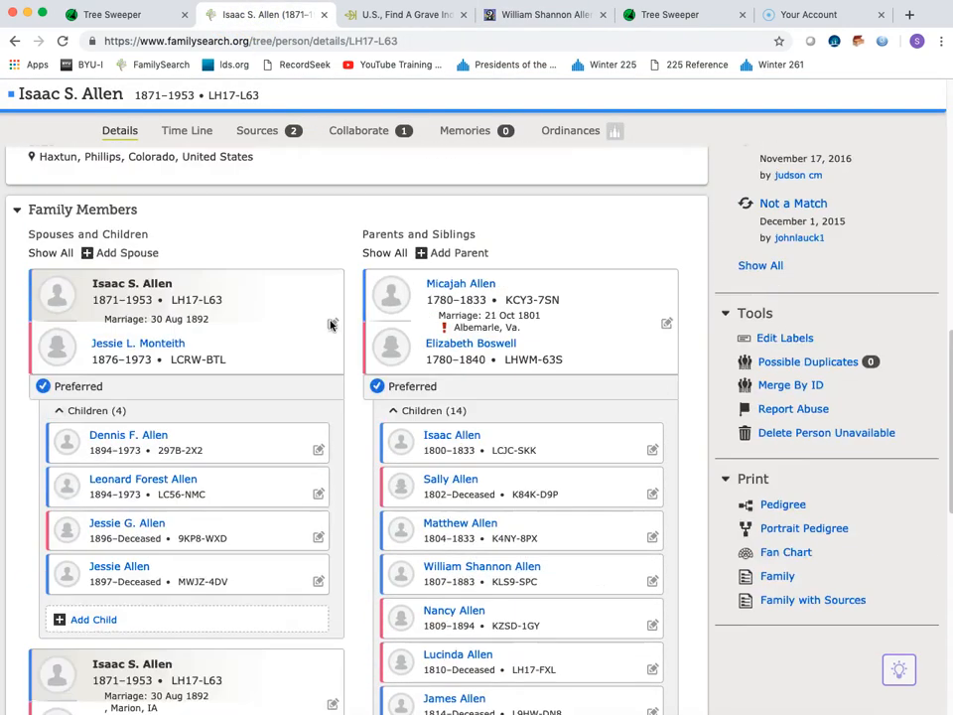
{"action": "scroll", "coordinate": [548, 459], "scroll_direction": "down", "scroll_amount": 7}
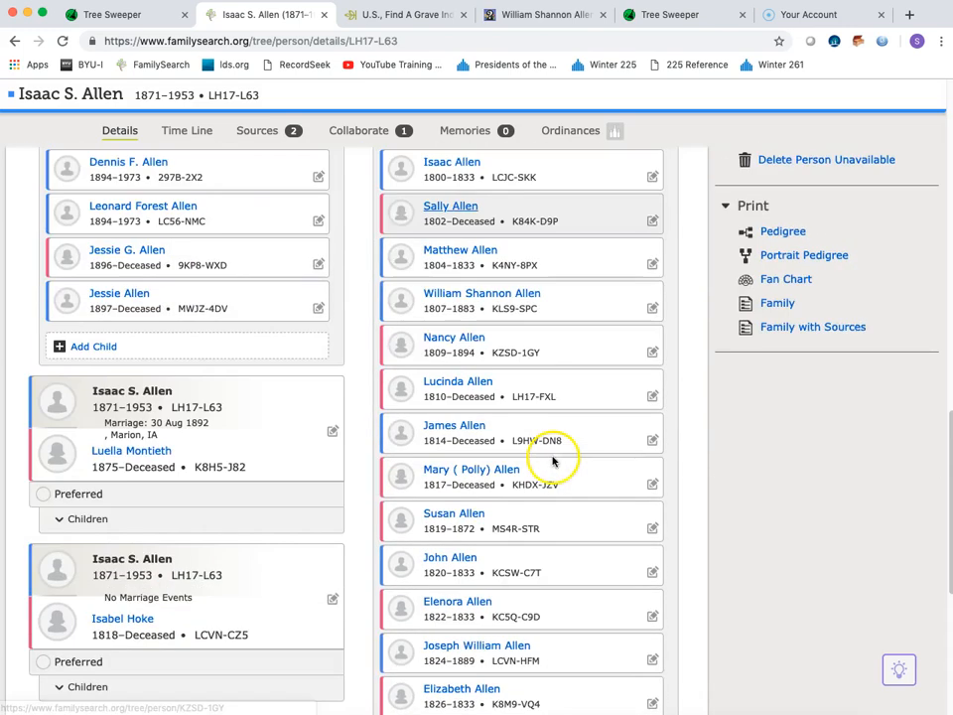
{"action": "scroll", "coordinate": [553, 478], "scroll_direction": "down", "scroll_amount": 7}
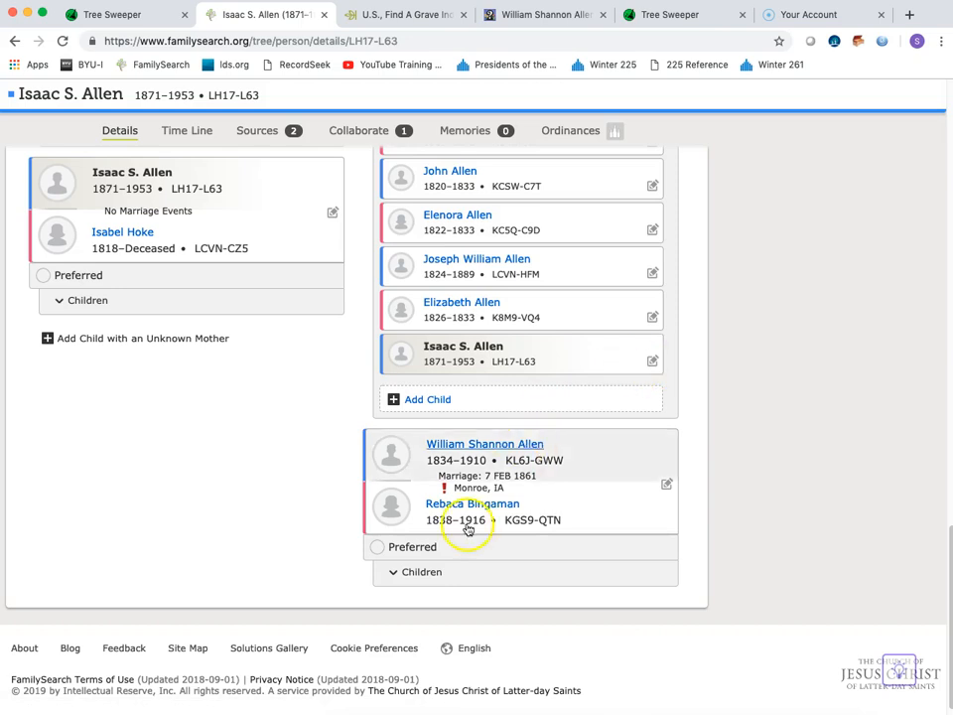
- Expand the children of the parent couple married 7 FEB 1861 in Monroe, IA, and check whether the man is listed among them
{"action": "left_click", "coordinate": [396, 574]}
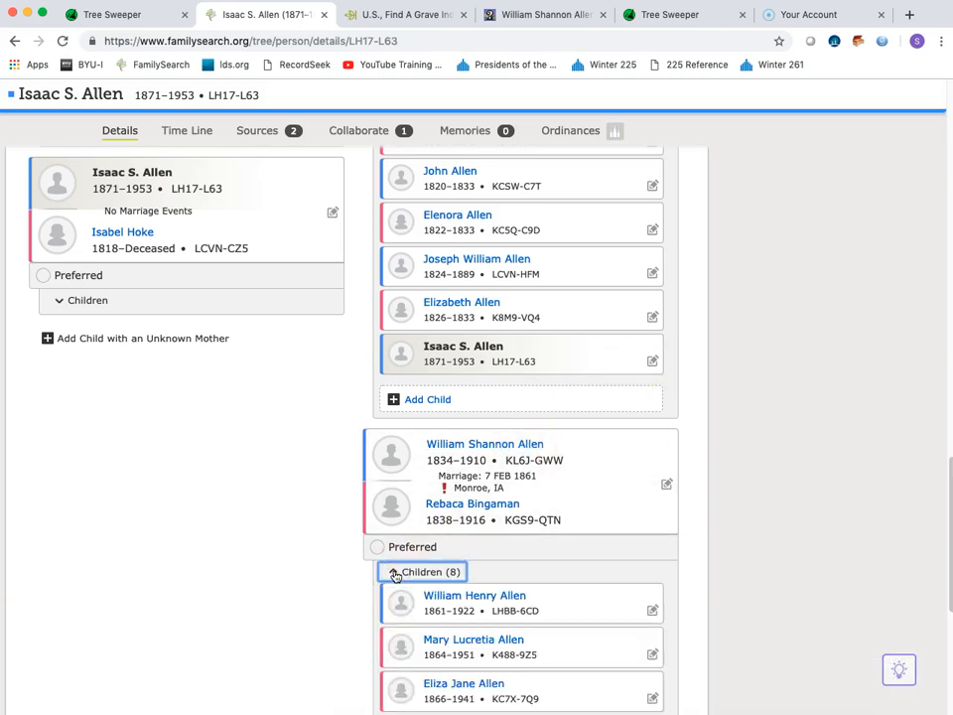
{"action": "scroll", "coordinate": [552, 584], "scroll_direction": "down", "scroll_amount": 5}
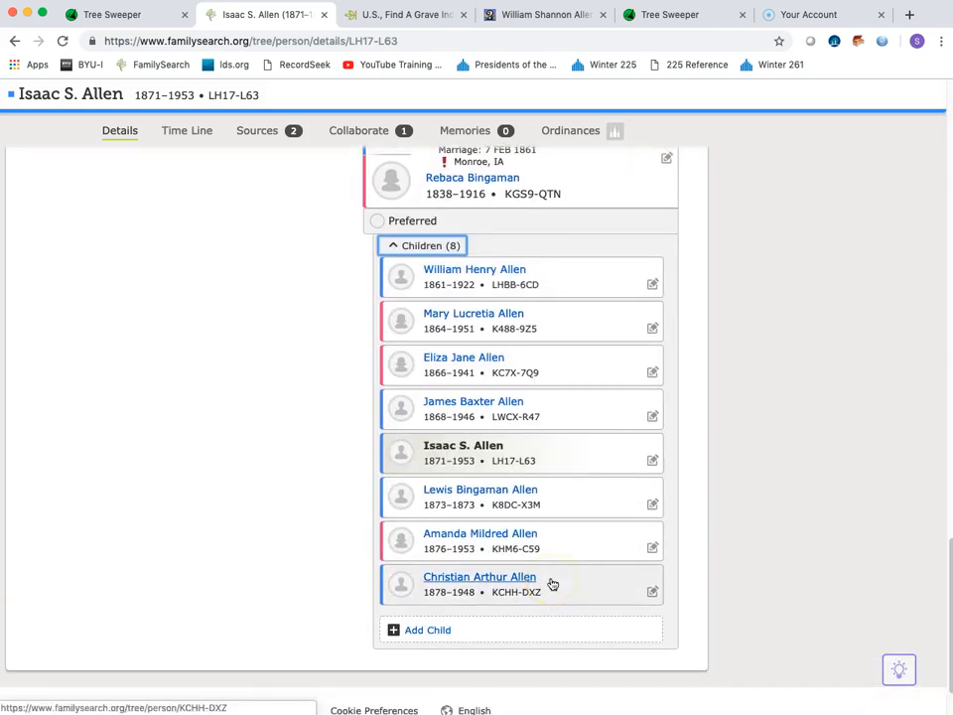
{"action": "scroll", "coordinate": [474, 478], "scroll_direction": "up", "scroll_amount": 2}
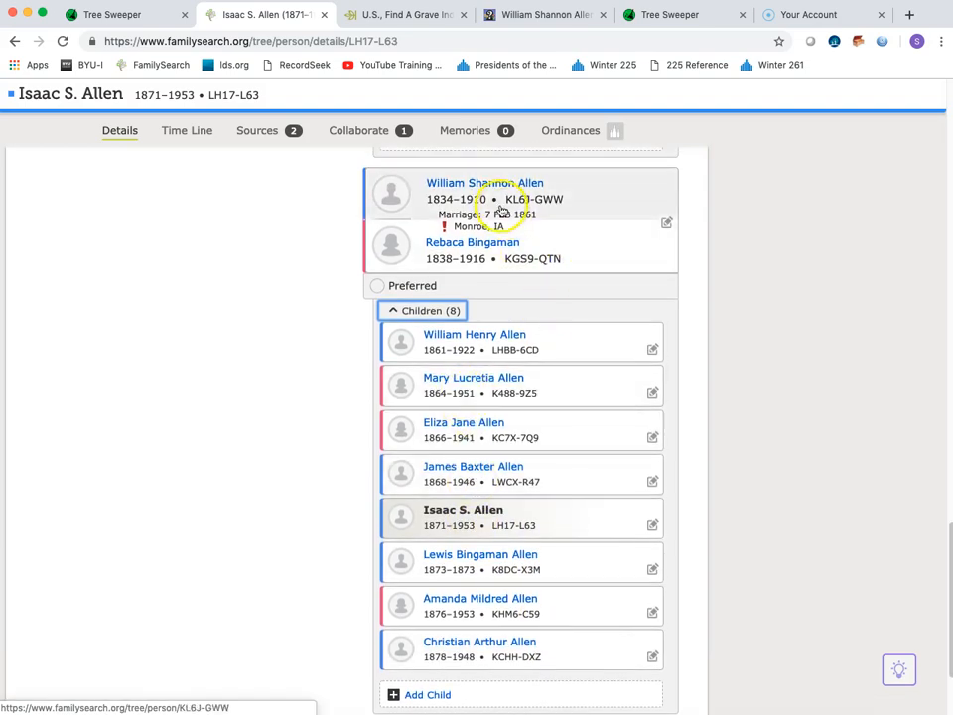
{"action": "scroll", "coordinate": [521, 549], "scroll_direction": "up", "scroll_amount": 1}
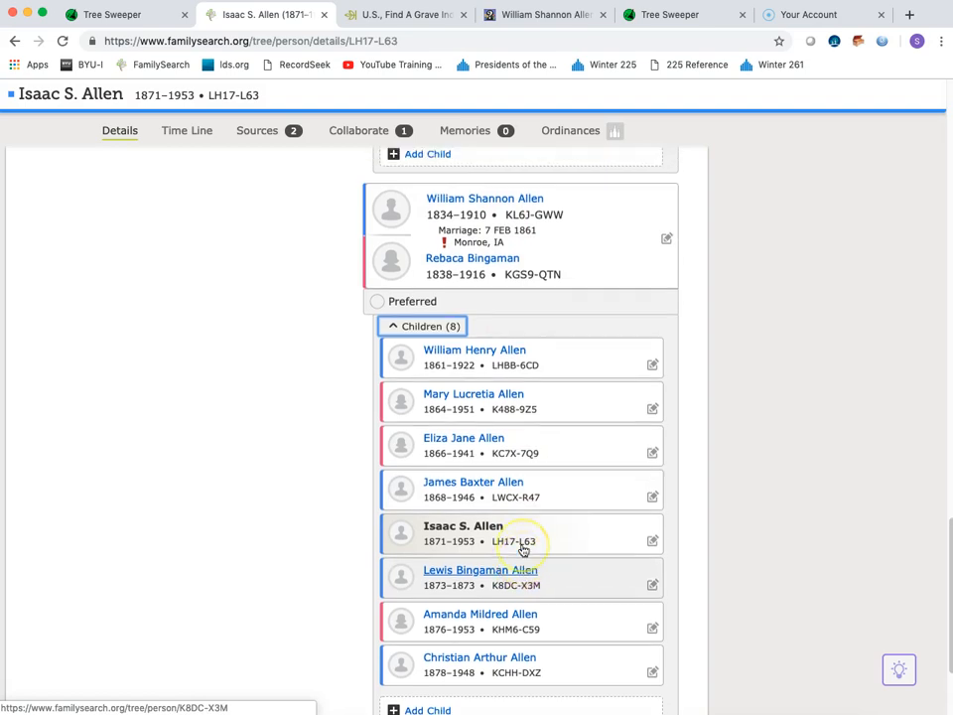
{"action": "scroll", "coordinate": [524, 549], "scroll_direction": "up", "scroll_amount": 5}
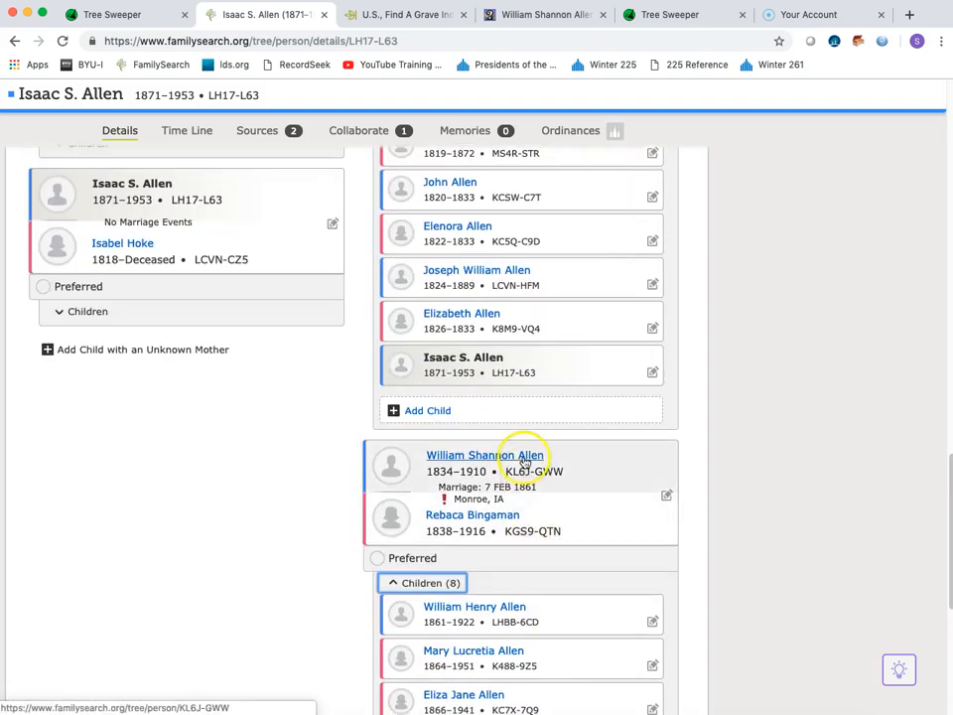
- Remove the mother (1780–1840) from the man's incorrect parent-child relationship, giving as reason that two sources indicate he was another couple's son
{"action": "left_click", "coordinate": [652, 373]}
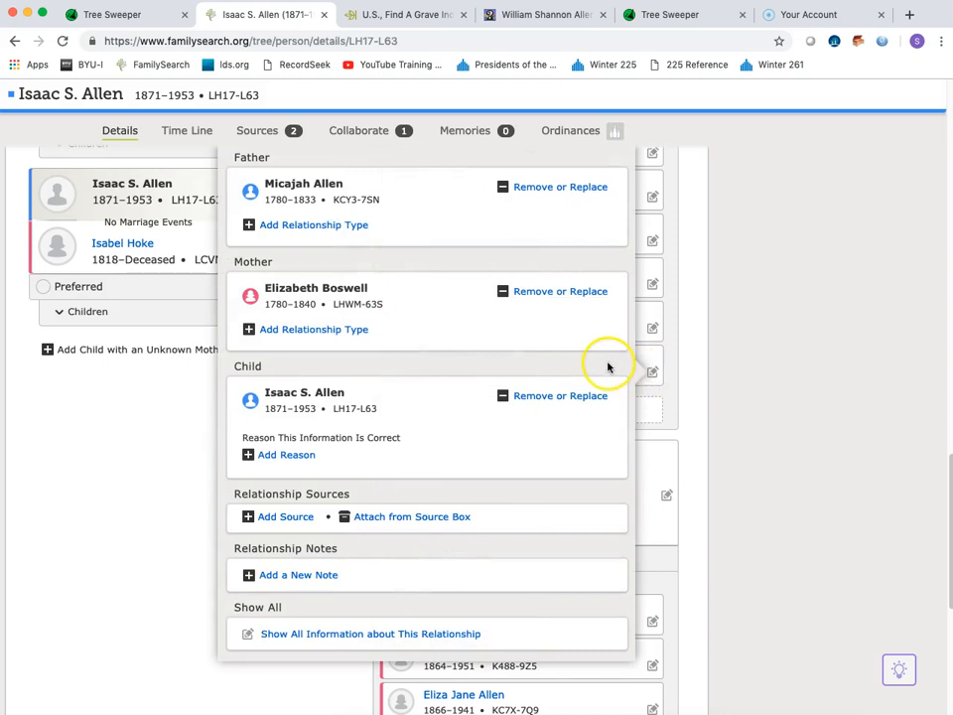
{"action": "left_click", "coordinate": [543, 334]}
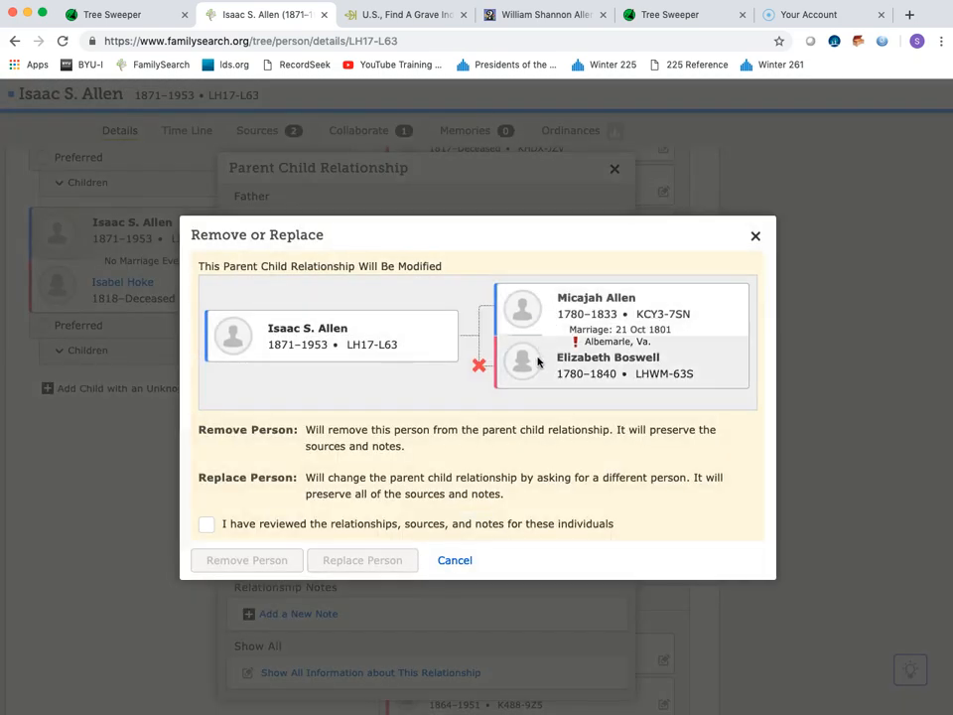
{"action": "left_click", "coordinate": [490, 399]}
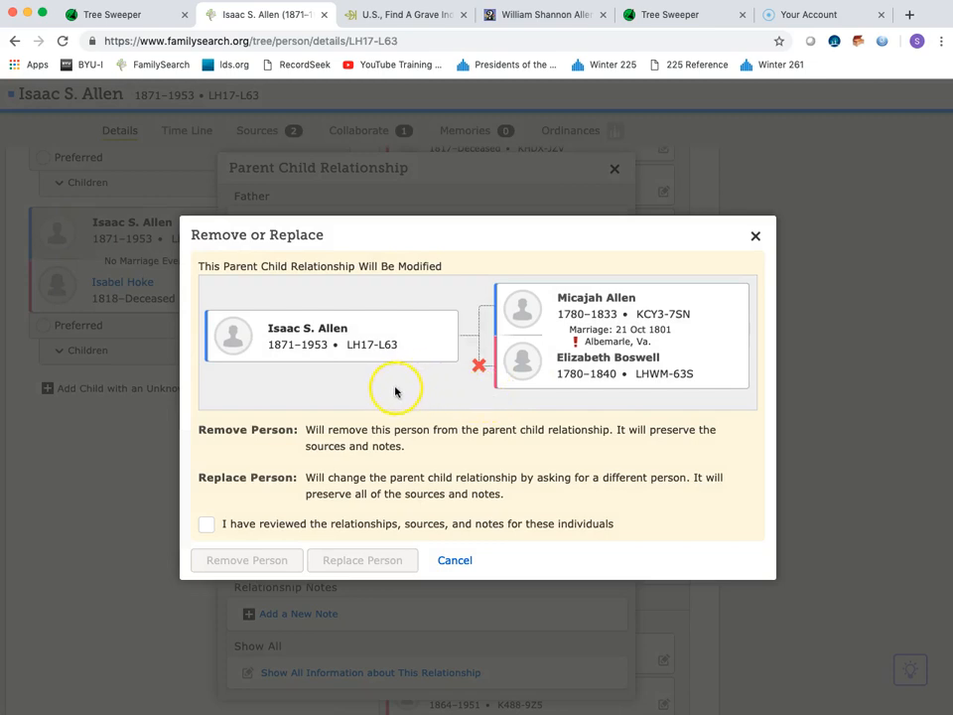
{"action": "left_click", "coordinate": [207, 524]}
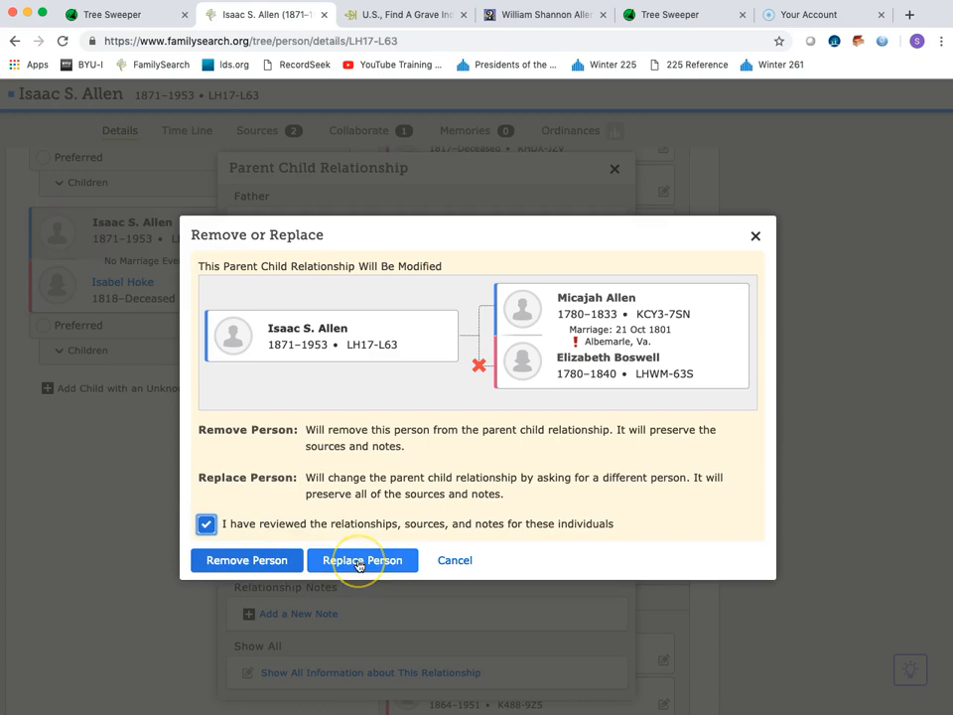
{"action": "left_click", "coordinate": [234, 562]}
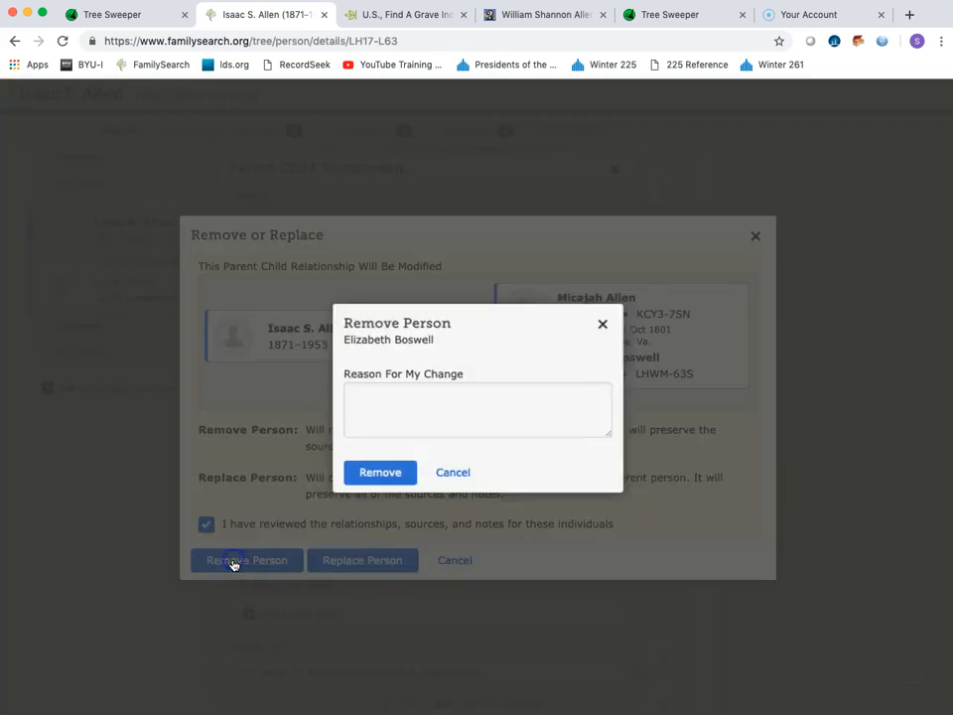
{"action": "left_click", "coordinate": [384, 395]}
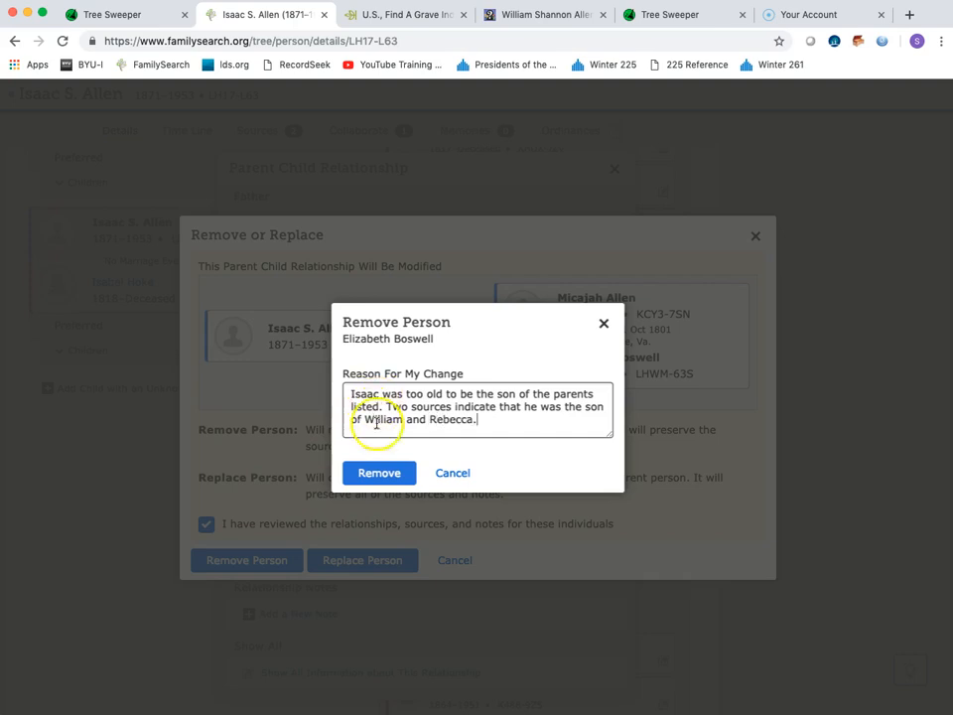
{"action": "left_click", "coordinate": [384, 473]}
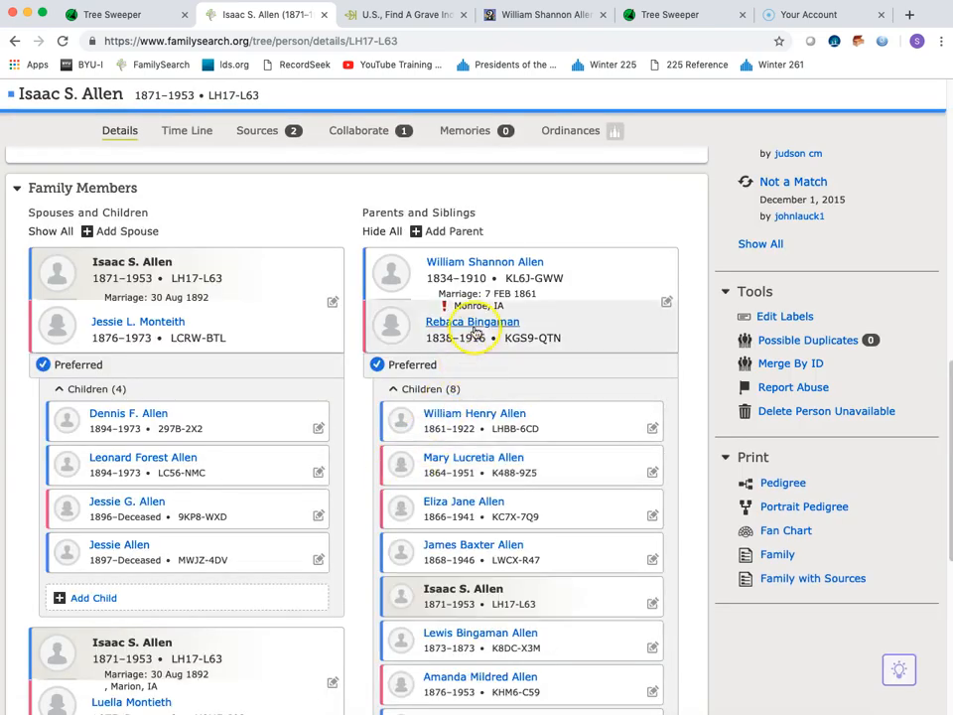
- For the remaining incorrect father (1780–1833), mark the child relationship as reviewed and choose to remove the parents
{"action": "scroll", "coordinate": [434, 467], "scroll_direction": "down", "scroll_amount": 1}
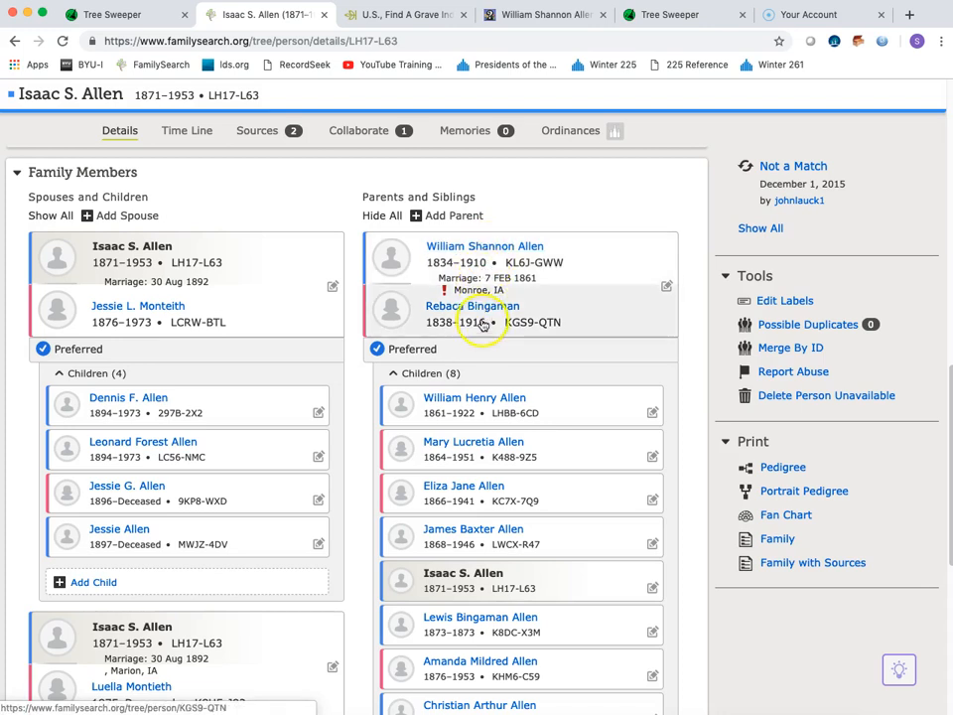
{"action": "scroll", "coordinate": [433, 376], "scroll_direction": "down", "scroll_amount": 1}
{"action": "scroll", "coordinate": [433, 376], "scroll_direction": "down", "scroll_amount": 5}
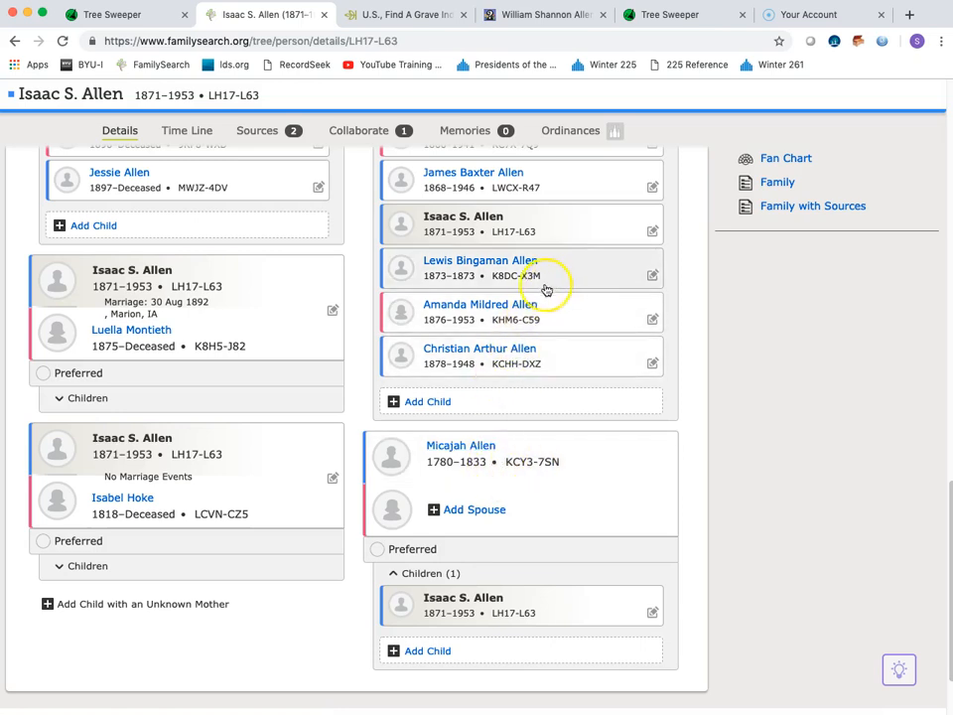
{"action": "scroll", "coordinate": [516, 427], "scroll_direction": "down", "scroll_amount": 1}
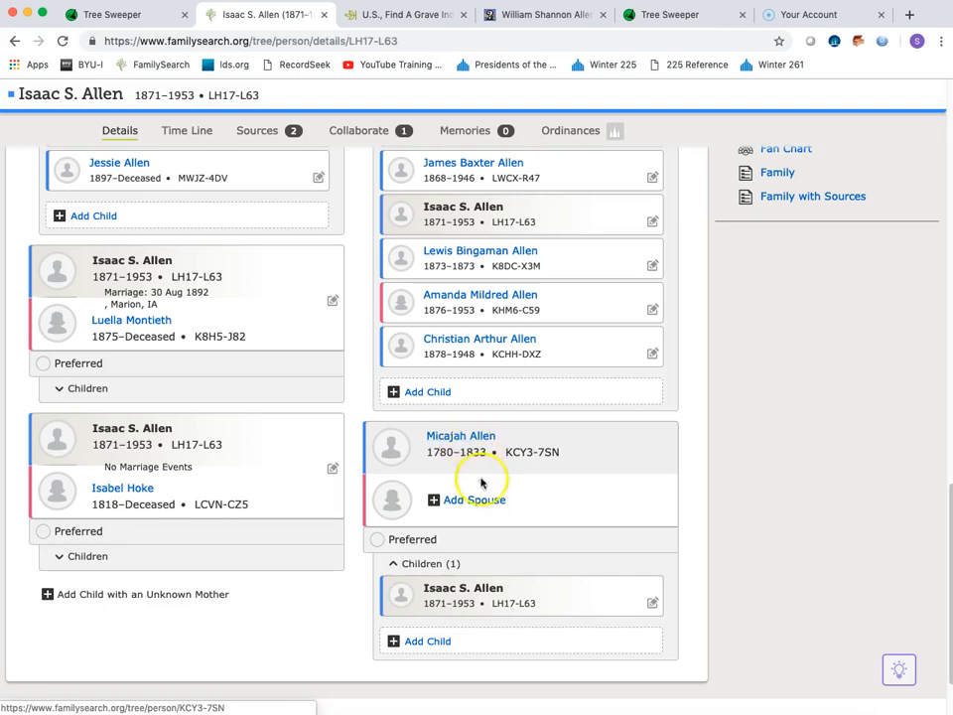
{"action": "left_click", "coordinate": [652, 603]}
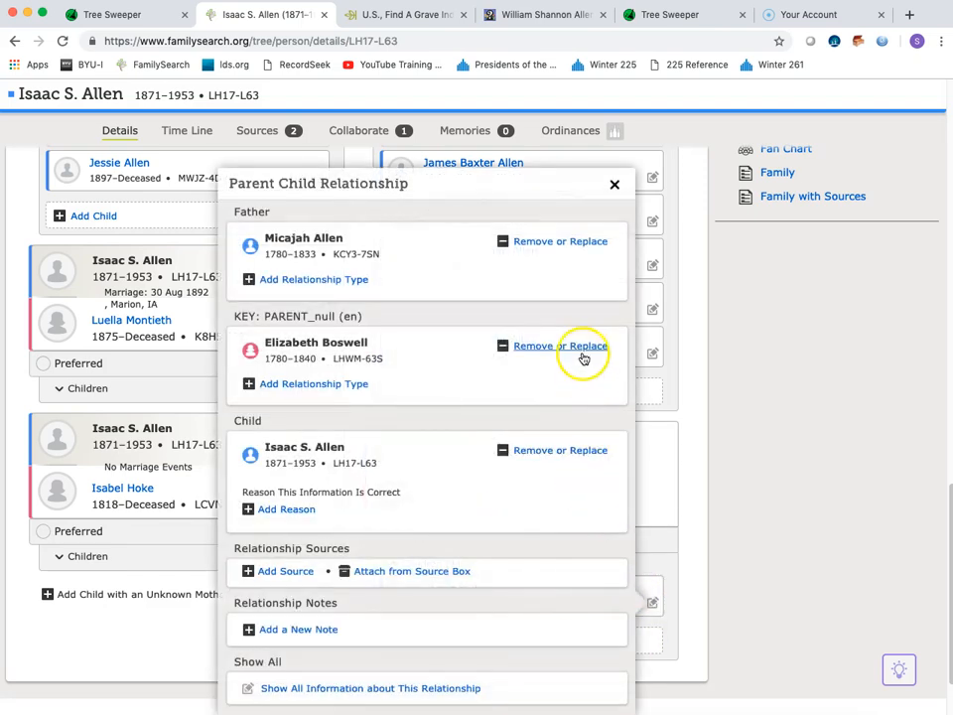
{"action": "left_click", "coordinate": [541, 452]}
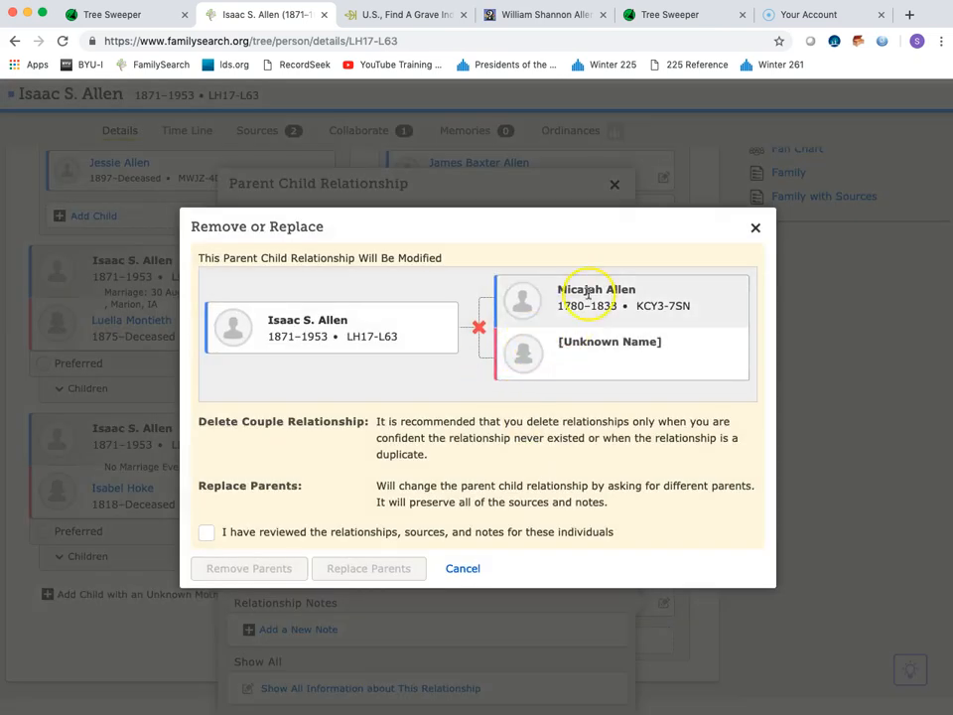
{"action": "left_click", "coordinate": [206, 533]}
{"action": "left_click", "coordinate": [257, 569]}
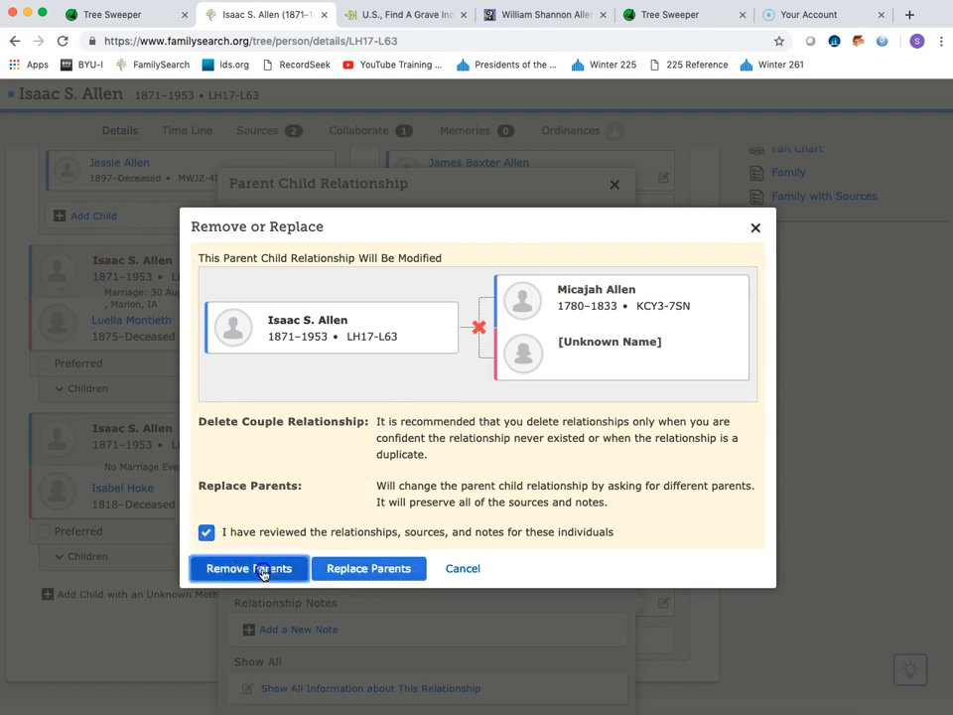
- Remove the incorrect father, stating that the man was born too late to be his son and two sources prove he belongs to another couple
{"action": "left_click", "coordinate": [357, 415]}
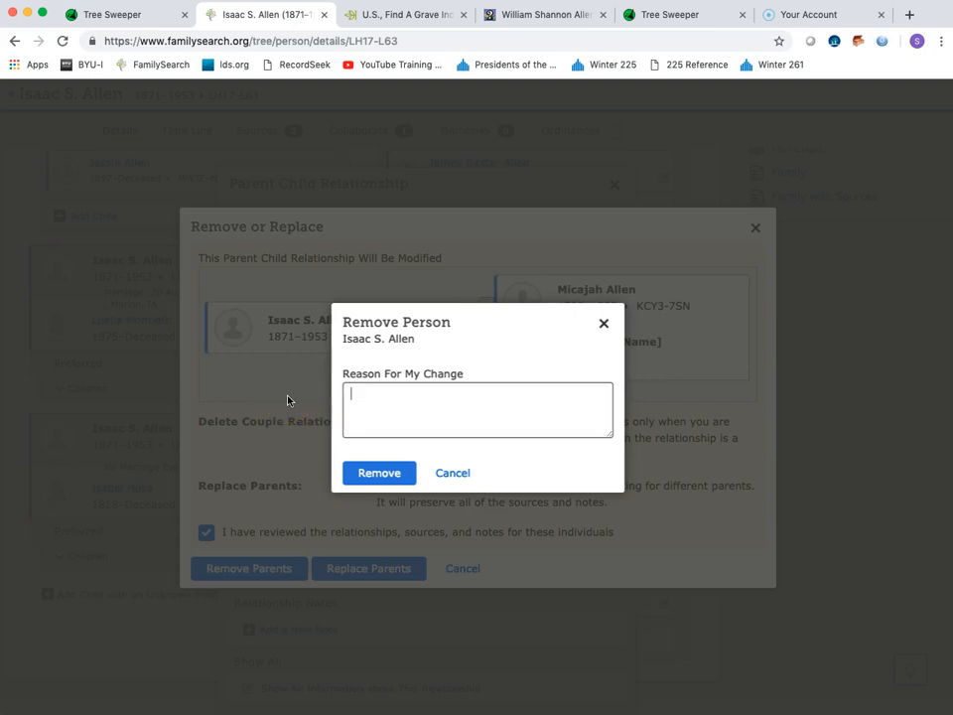
{"action": "type", "text": "Isaac was born too"}
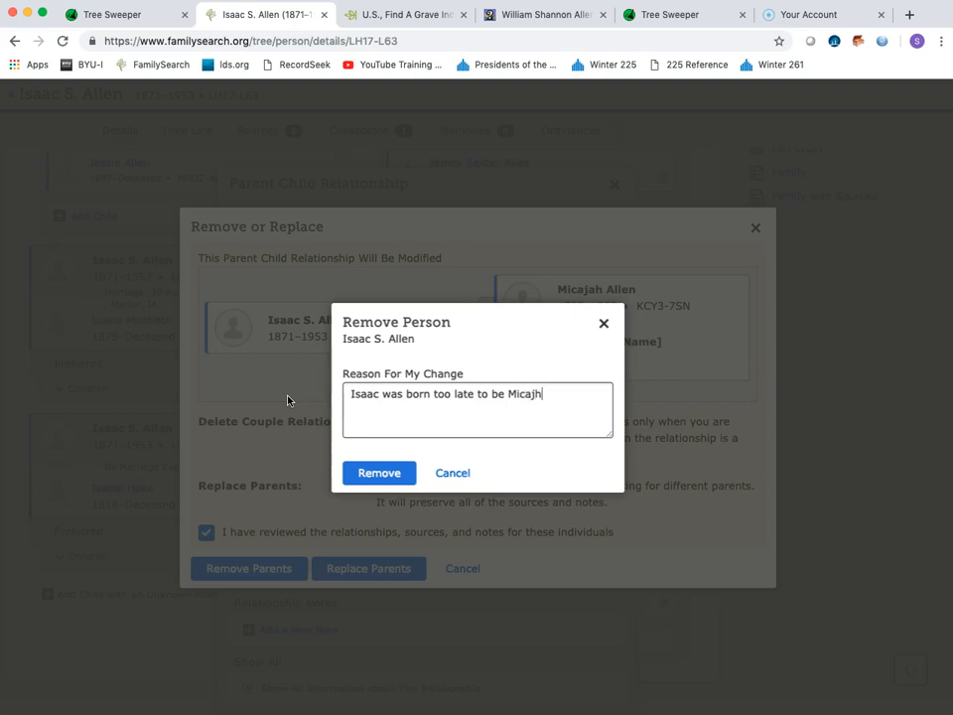
{"action": "type", "text": "s "}
{"action": "type", "text": "son. Two sources prob"}
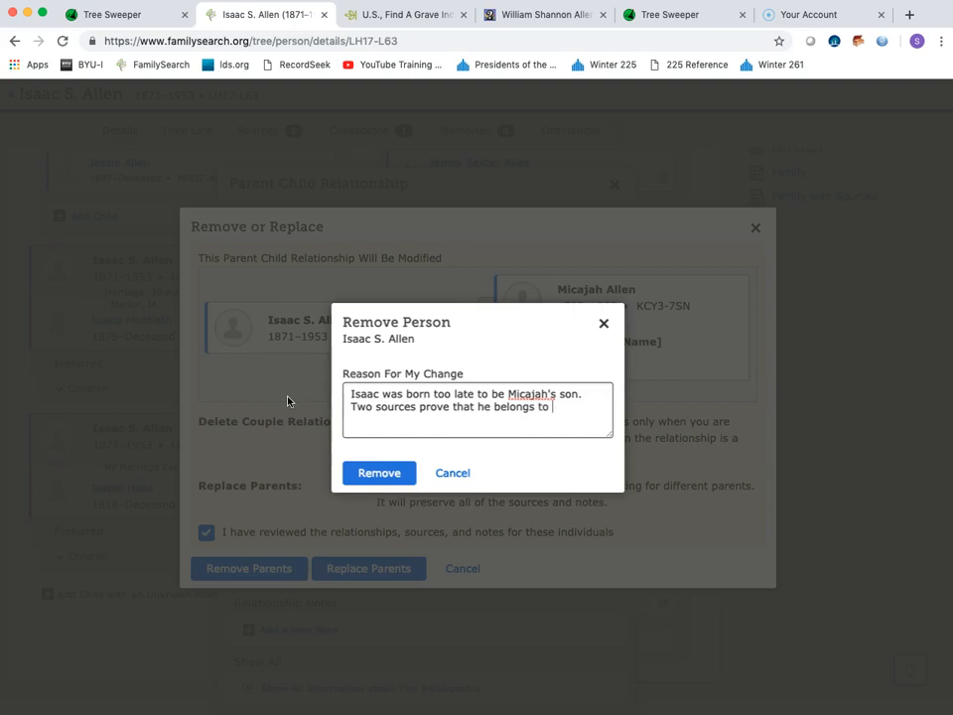
{"action": "type", "text": "iam and Rebecca."}
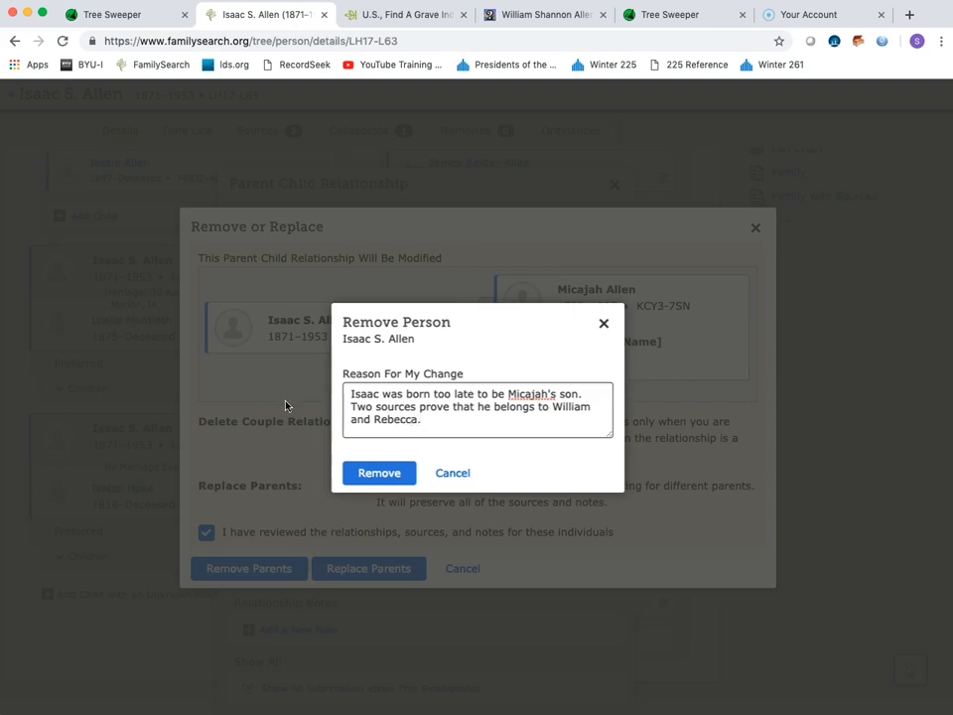
{"action": "left_click", "coordinate": [380, 473]}
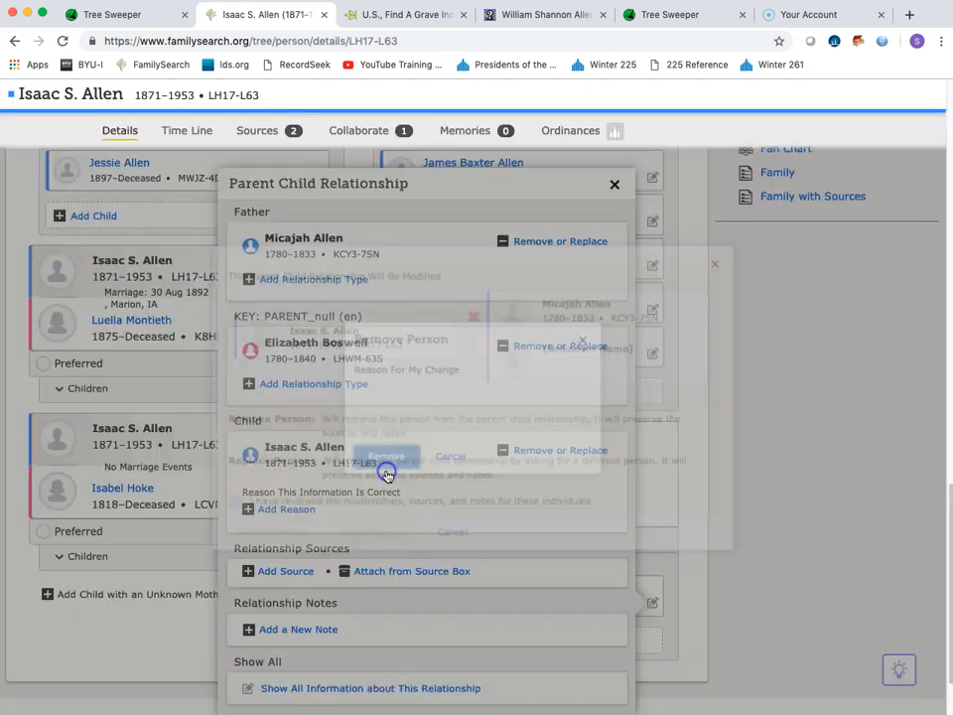
- Review the parents, siblings, spouses and children under Family Members after the removals
{"action": "scroll", "coordinate": [505, 394], "scroll_direction": "down", "scroll_amount": 5}
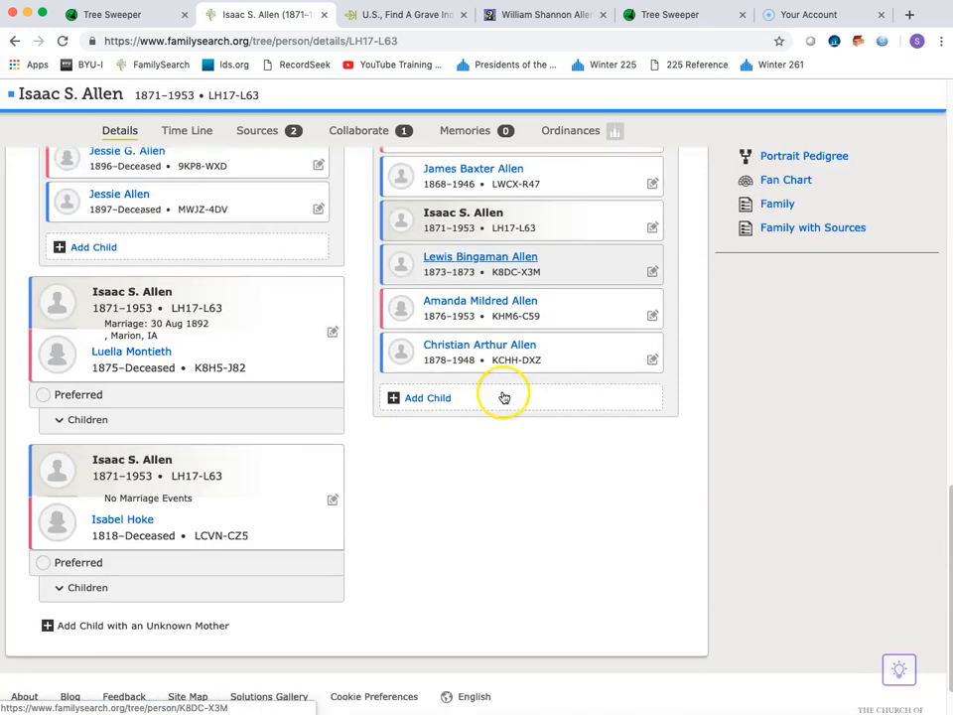
{"action": "scroll", "coordinate": [503, 396], "scroll_direction": "up", "scroll_amount": 1}
{"action": "scroll", "coordinate": [504, 393], "scroll_direction": "up", "scroll_amount": 5}
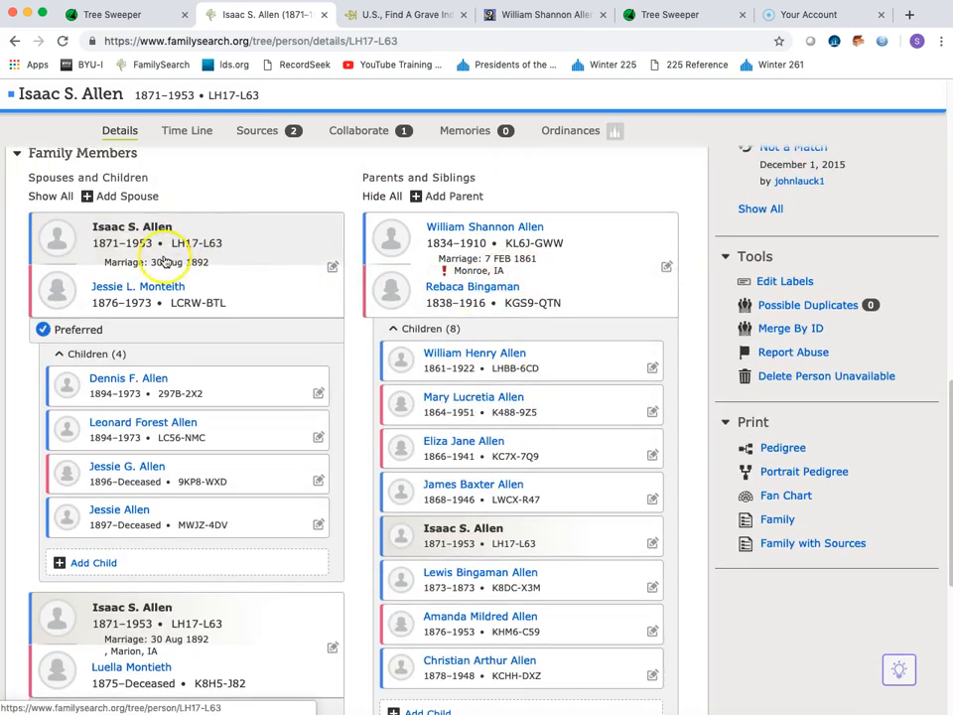
{"action": "scroll", "coordinate": [531, 397], "scroll_direction": "up", "scroll_amount": 1}
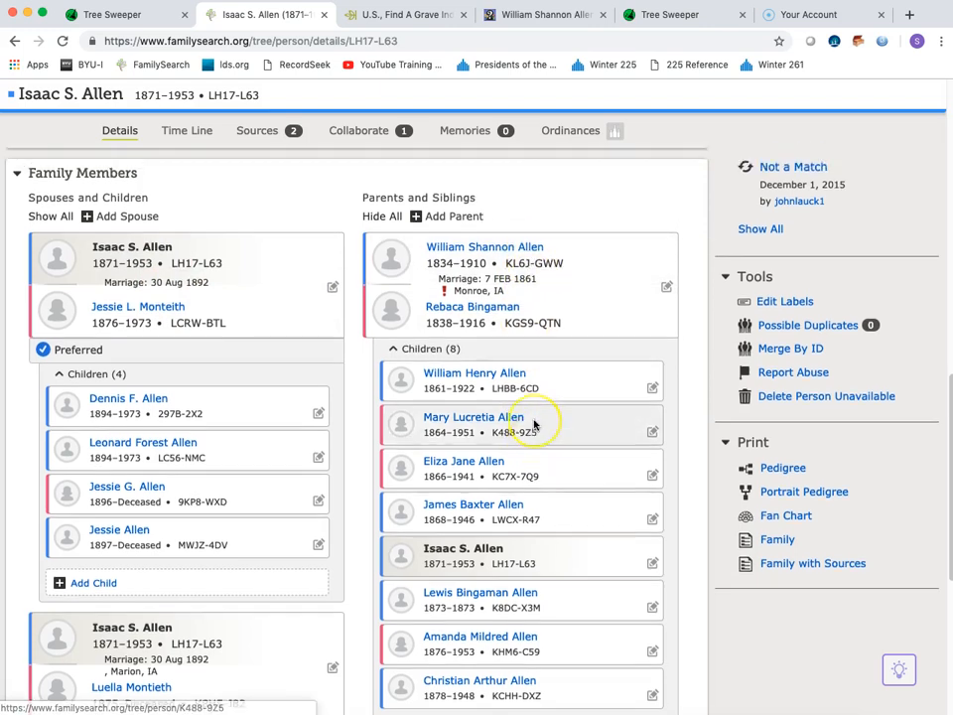
{"action": "scroll", "coordinate": [531, 417], "scroll_direction": "down", "scroll_amount": 4}
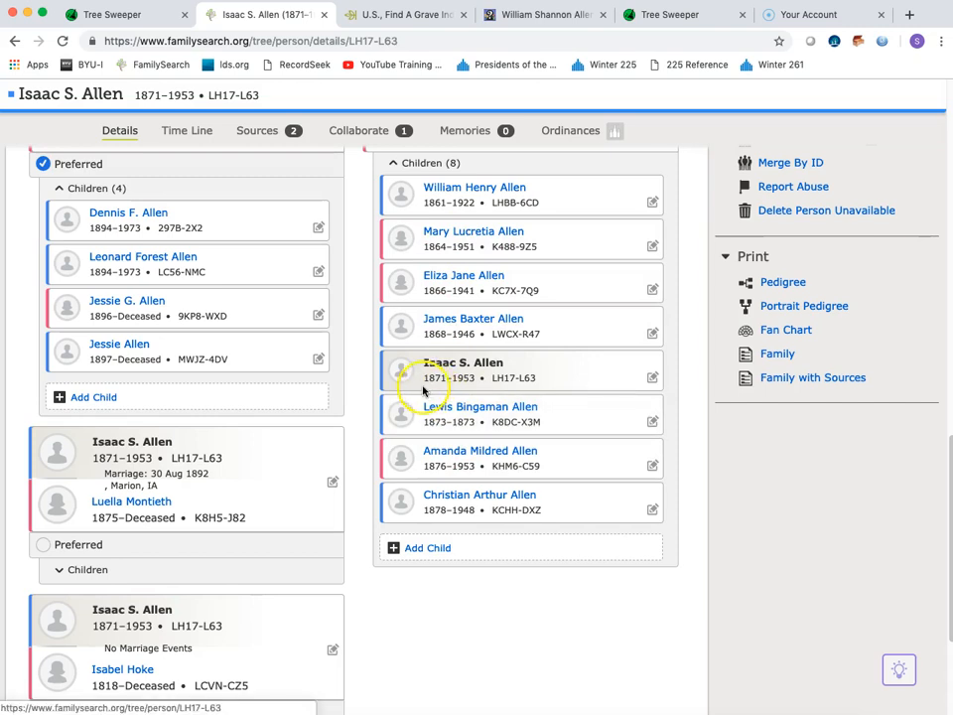
- View the chart of the account owner's relationship to the man, pan it, and close it
{"action": "scroll", "coordinate": [427, 392], "scroll_direction": "up", "scroll_amount": 1}
{"action": "scroll", "coordinate": [426, 391], "scroll_direction": "up", "scroll_amount": 15}
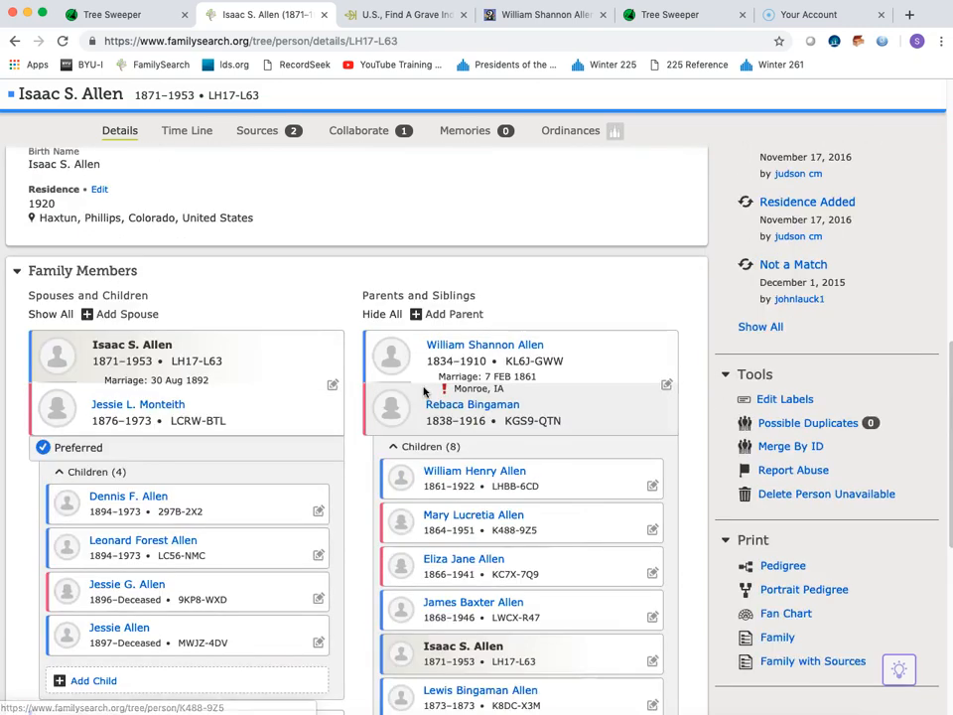
{"action": "left_click", "coordinate": [548, 365]}
{"action": "left_click", "coordinate": [842, 250]}
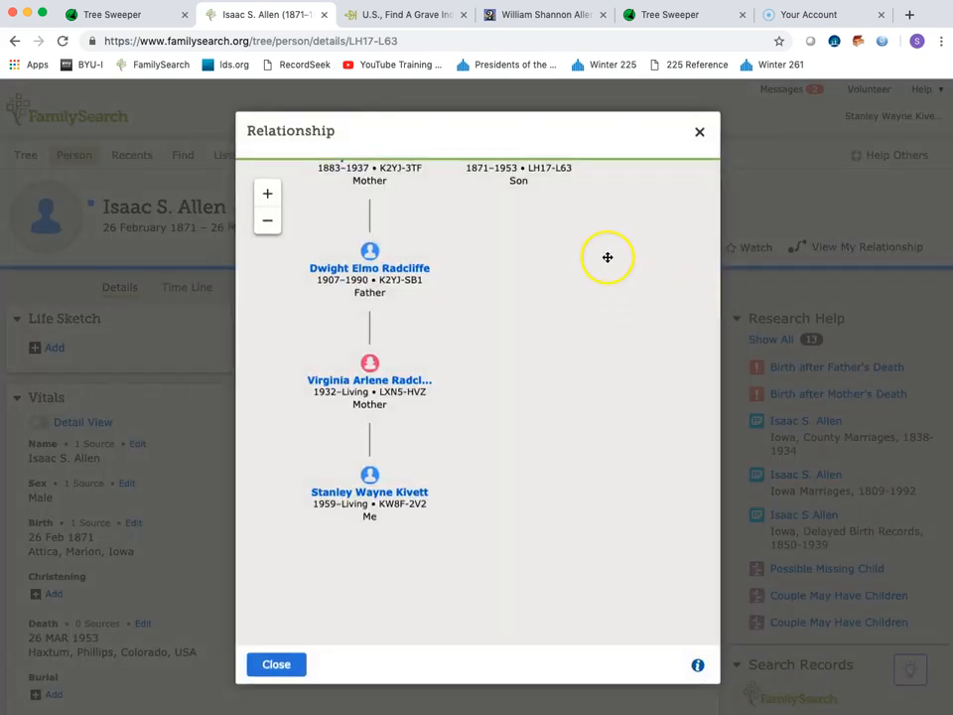
{"action": "left_click_drag", "start_coordinate": [608, 257], "coordinate": [667, 229]}
{"action": "left_click", "coordinate": [700, 133]}
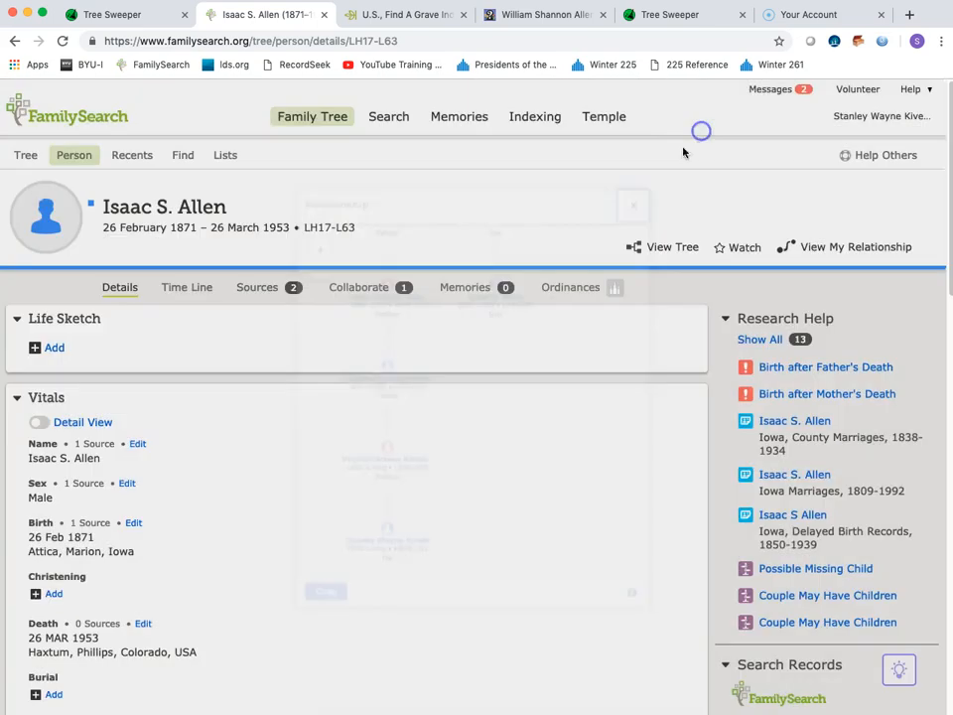
- Compare the wives listed under Spouses and Children for possible duplicate marriages dated 30 Aug 1892
{"action": "scroll", "coordinate": [283, 473], "scroll_direction": "down", "scroll_amount": 15}
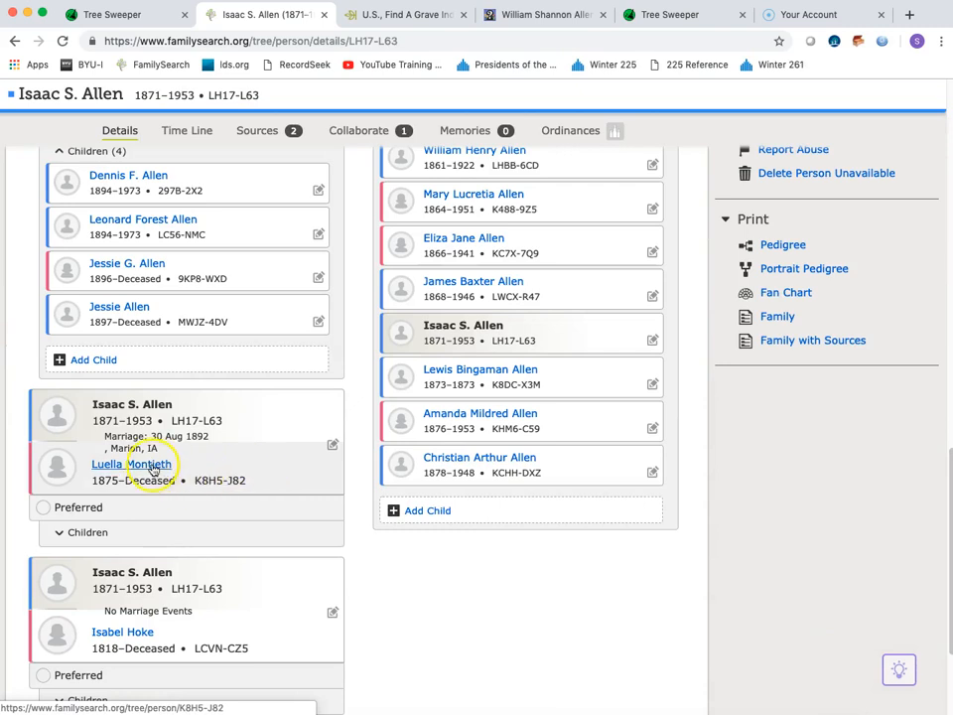
{"action": "scroll", "coordinate": [151, 471], "scroll_direction": "up", "scroll_amount": 3}
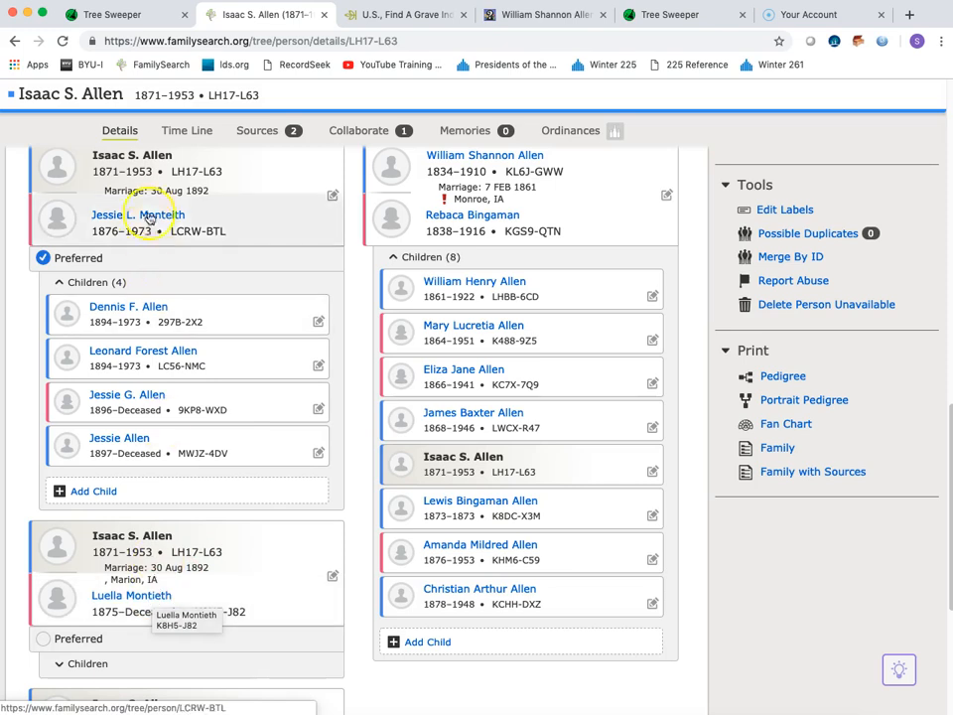
{"action": "scroll", "coordinate": [336, 334], "scroll_direction": "up", "scroll_amount": 5}
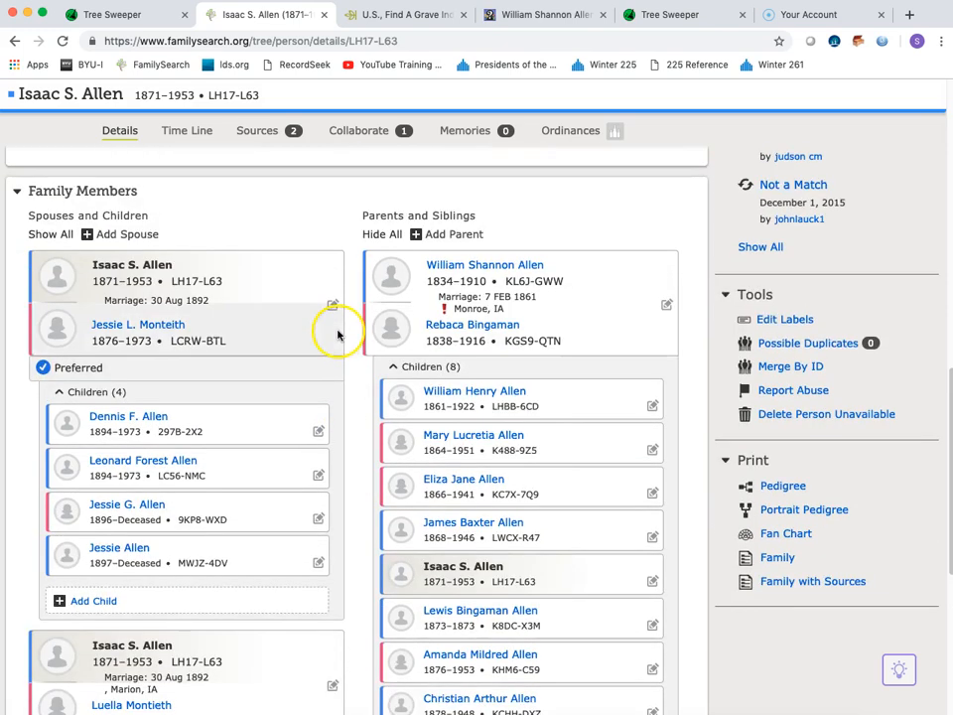
- Reload the man's person page to refresh its Research Help items, and return to the Tree Sweeper results
{"action": "scroll", "coordinate": [258, 376], "scroll_direction": "up", "scroll_amount": 6}
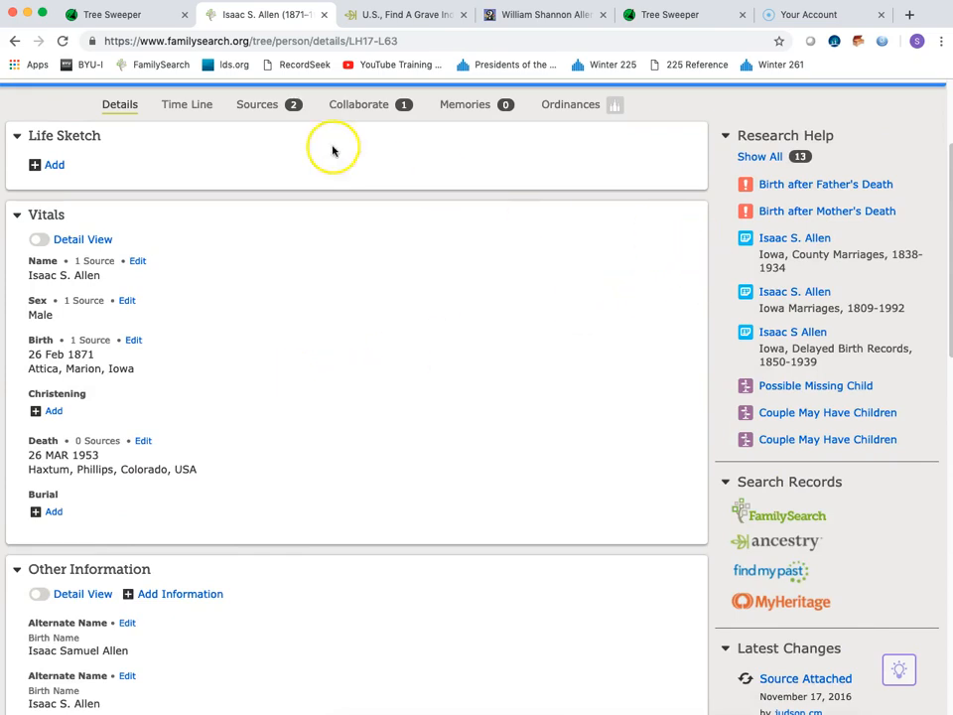
{"action": "left_click", "coordinate": [64, 42]}
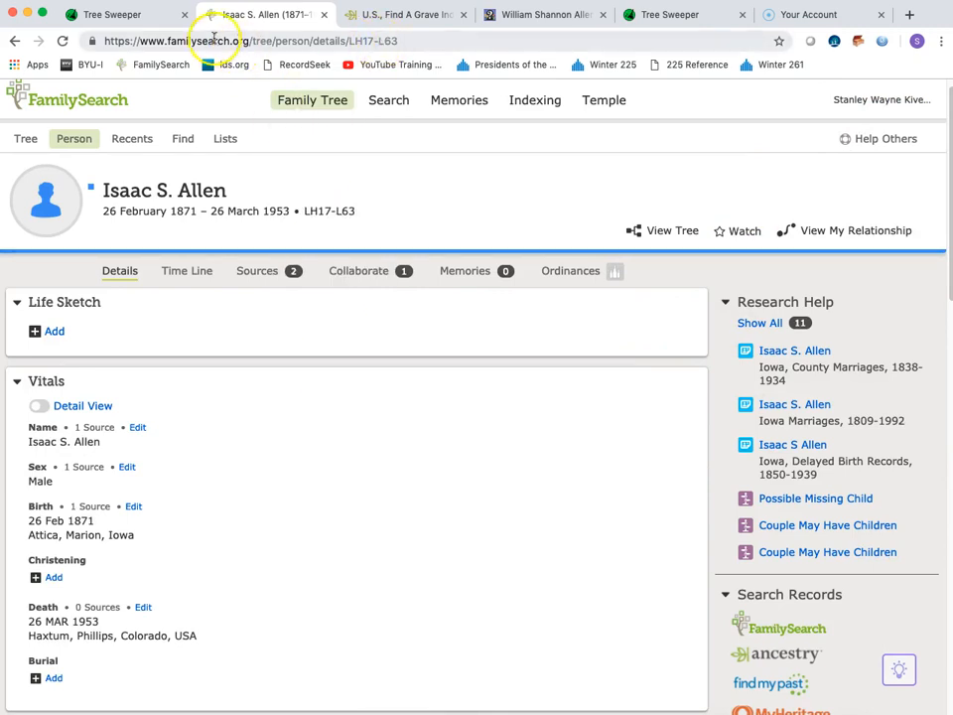
{"action": "left_click", "coordinate": [135, 20]}
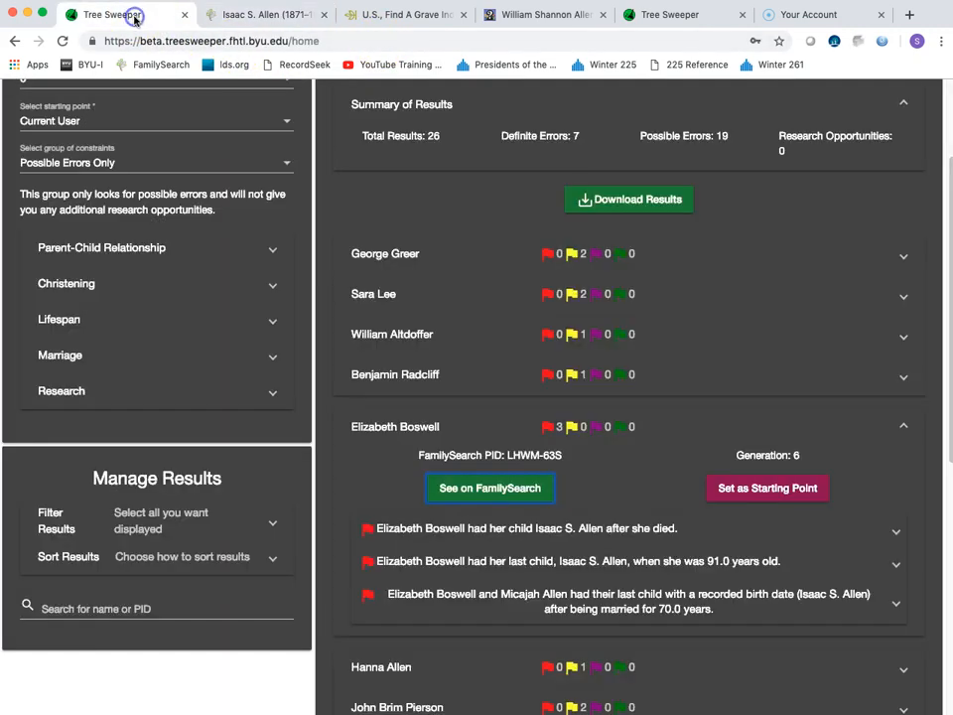